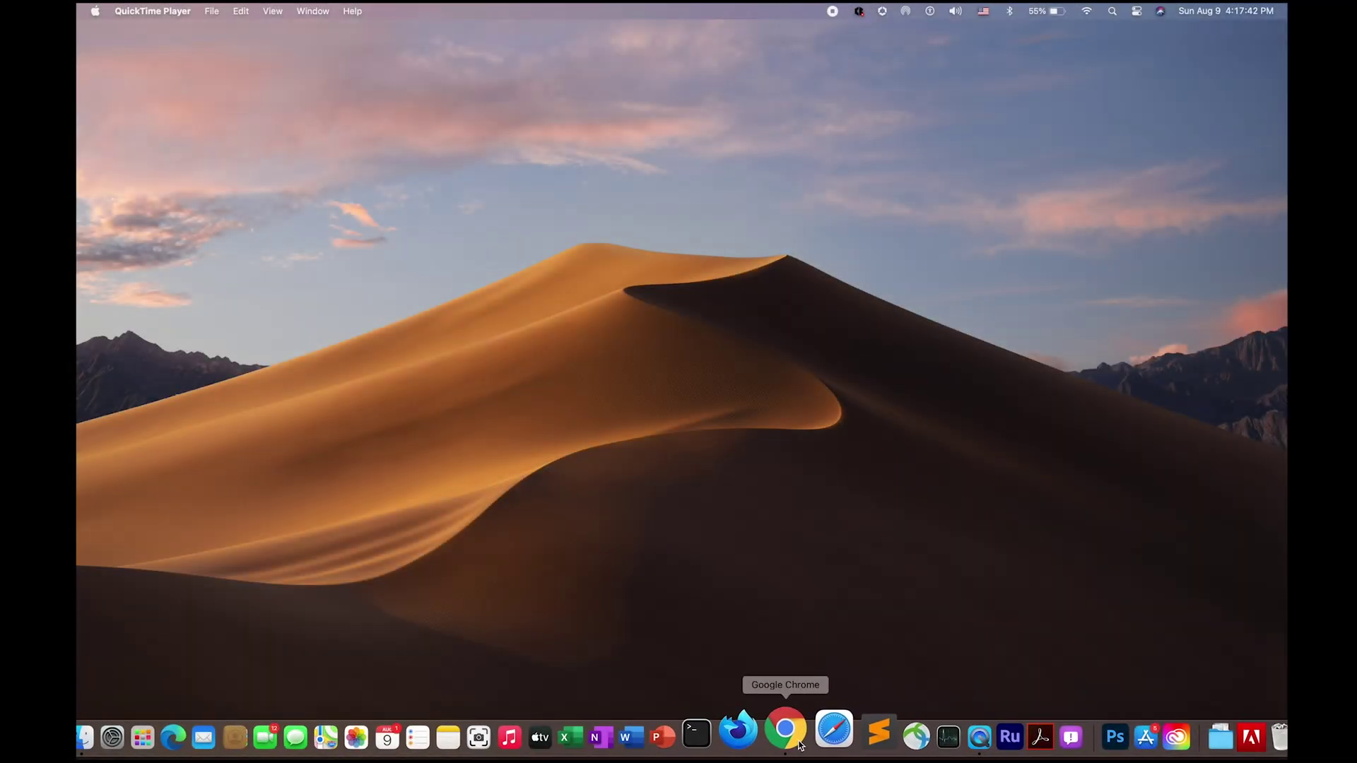
# - Launch Google Chrome from the Dock
pyautogui.click(799, 746)
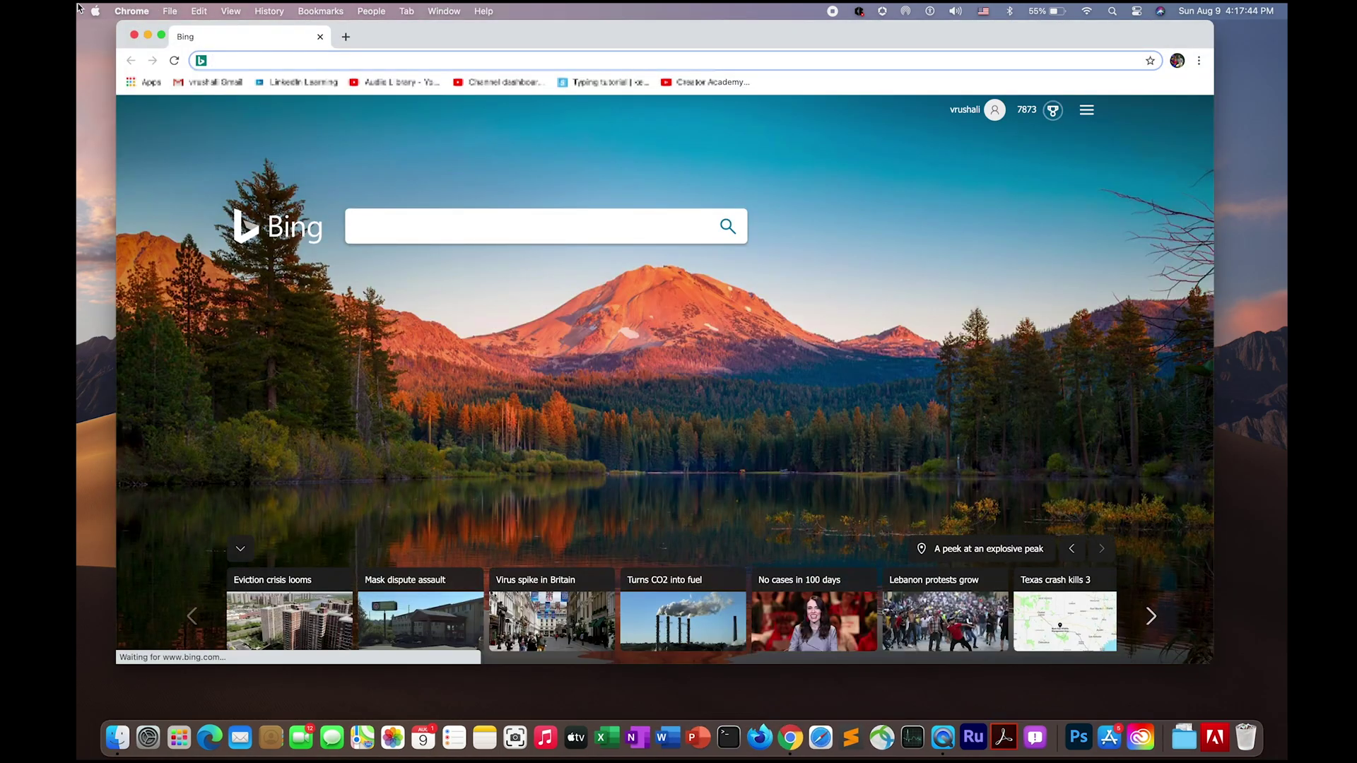
# - Maximize the Chrome window and load web.whatsapp.com to show the QR sign-in page
pyautogui.click(161, 34)
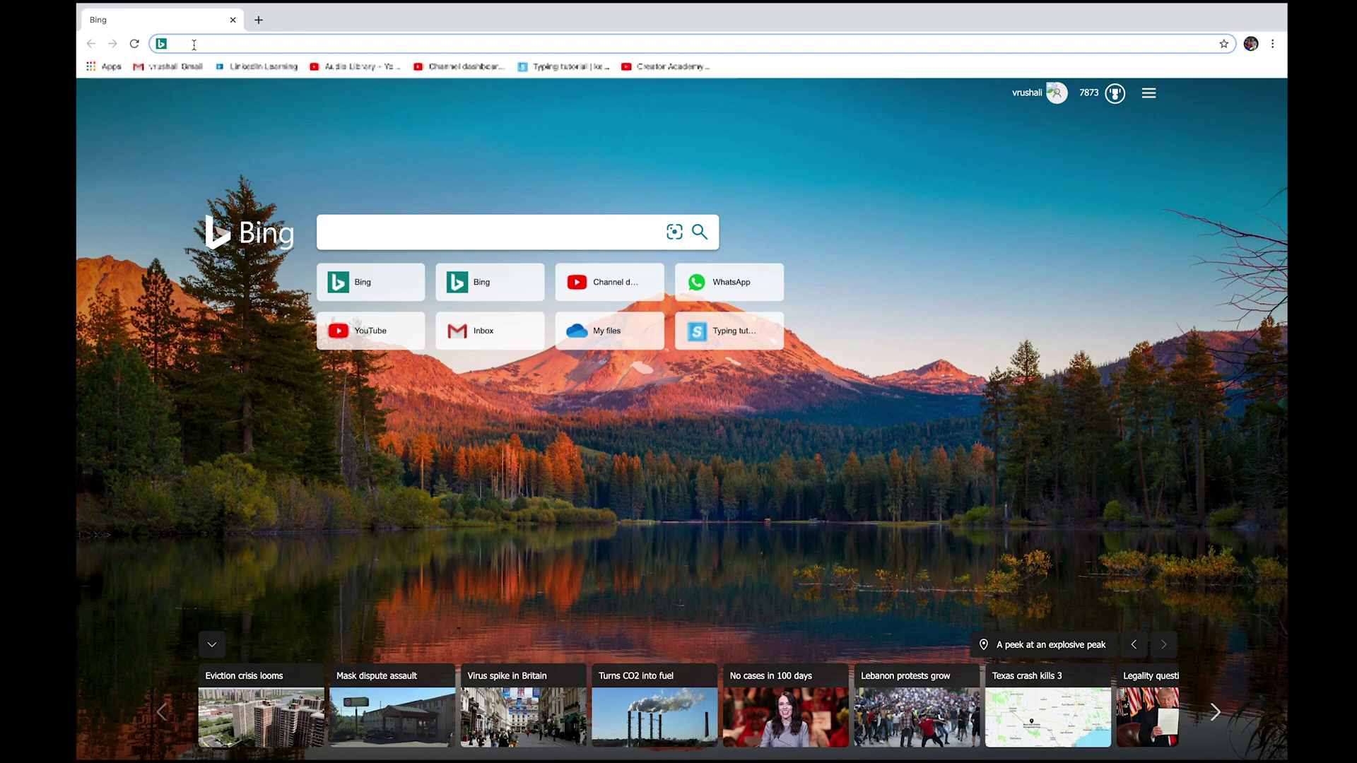
pyautogui.write('web')
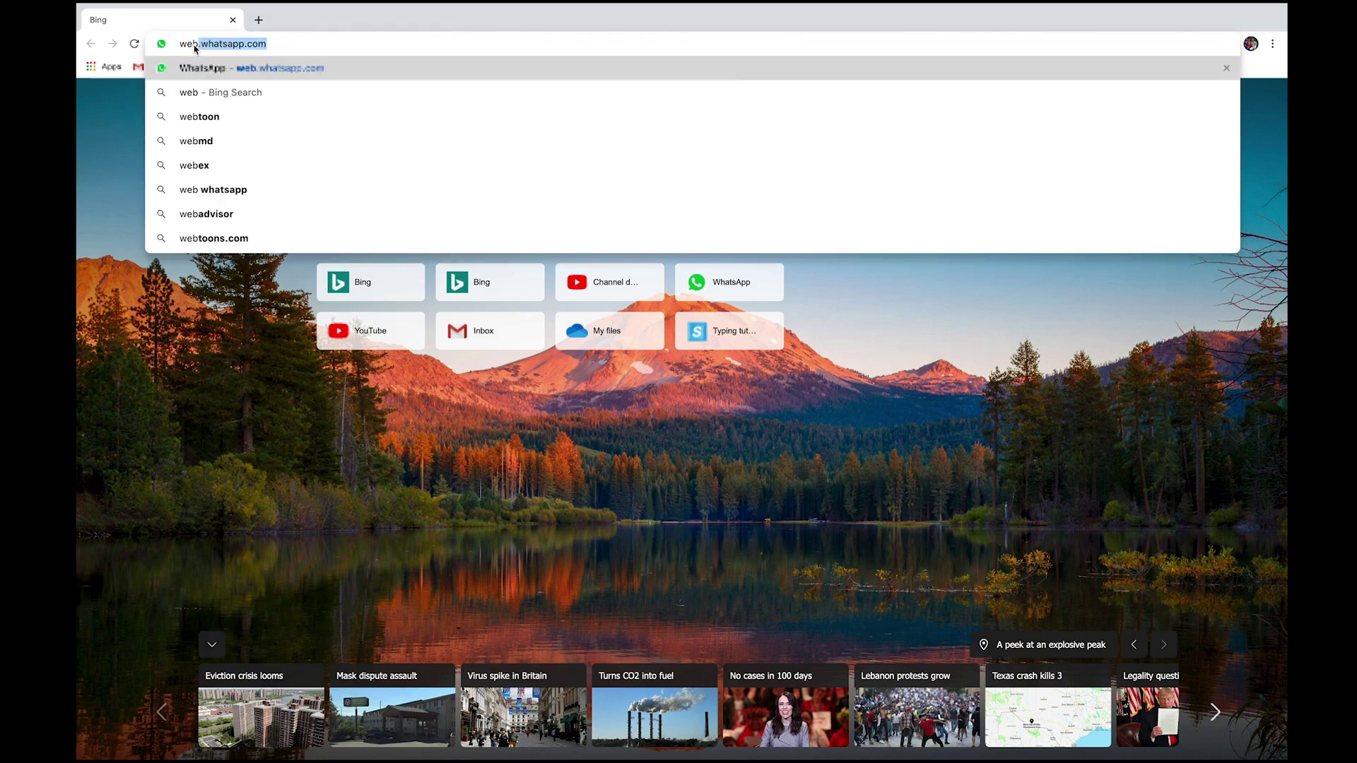
pyautogui.write('.wha')
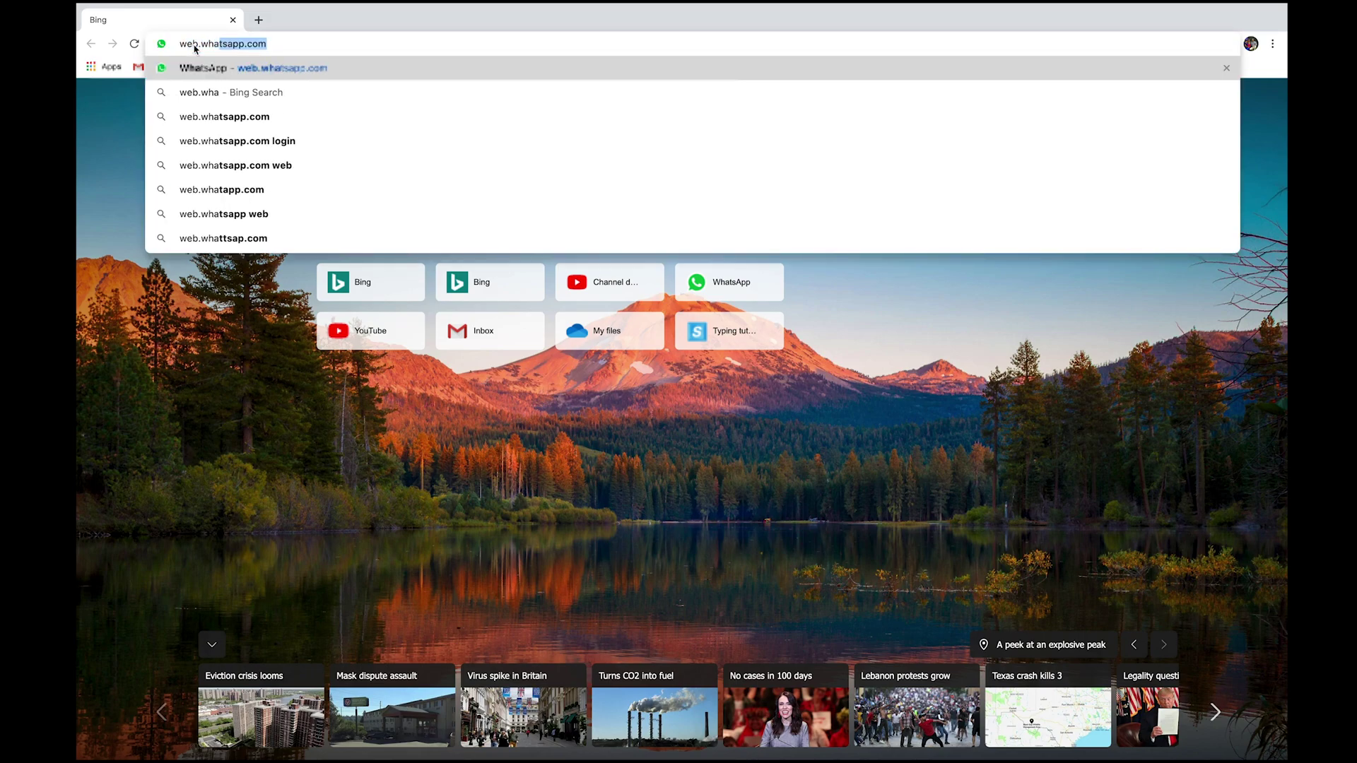
pyautogui.write('tsapp')
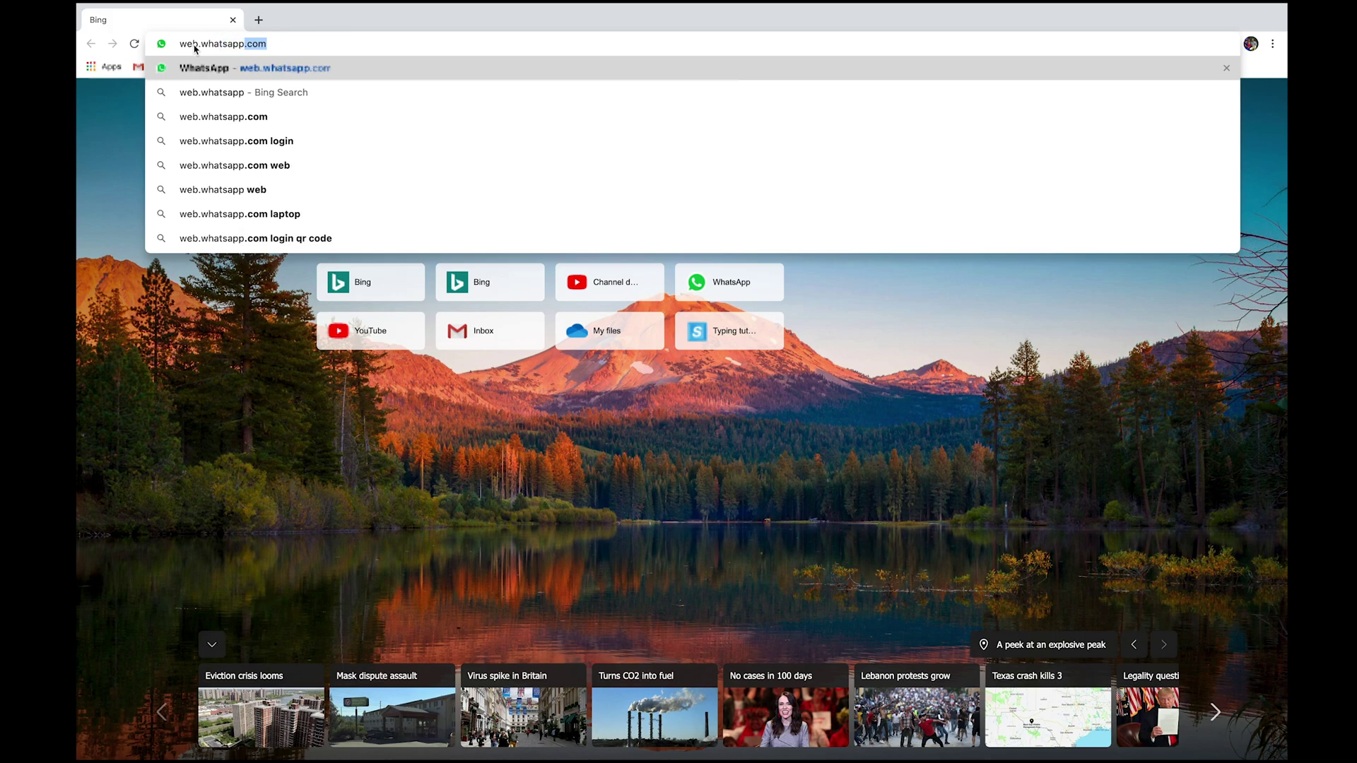
pyautogui.write('.com')
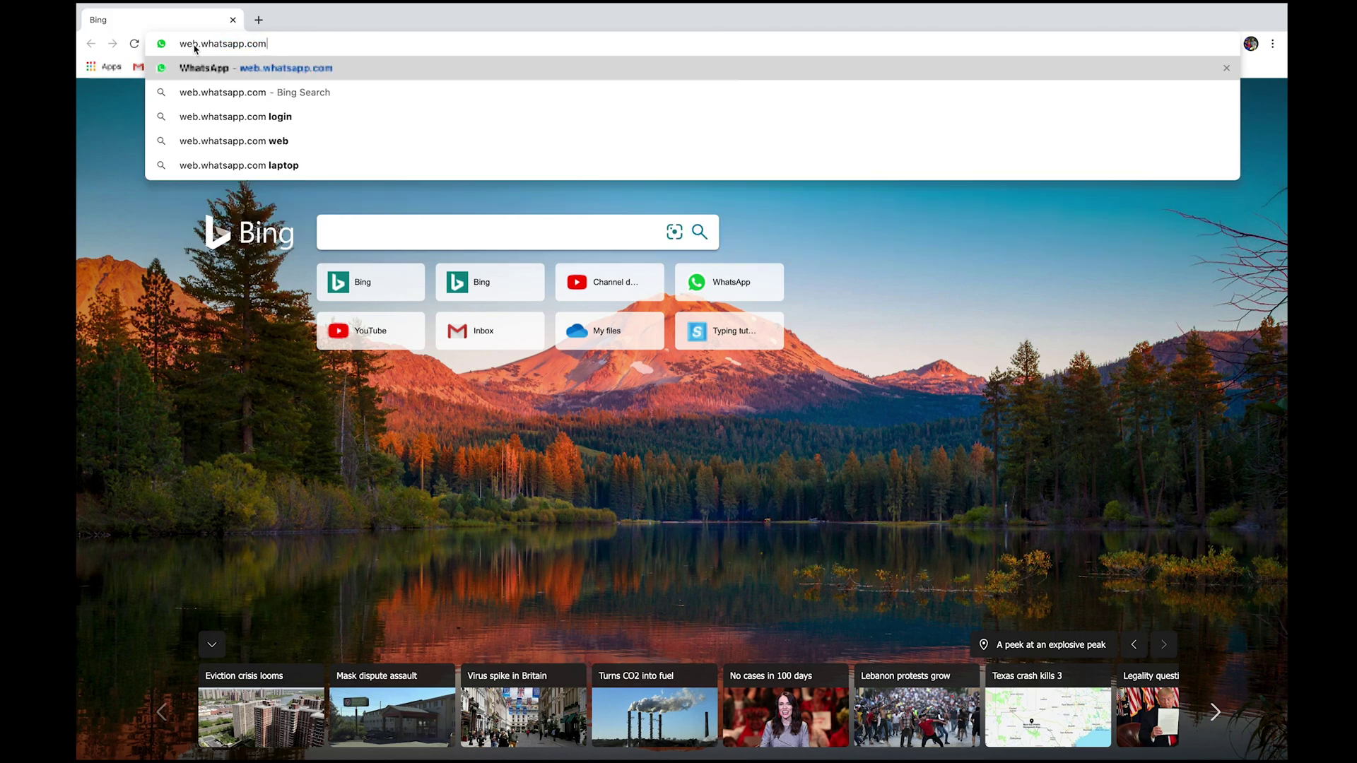
pyautogui.press('Return')
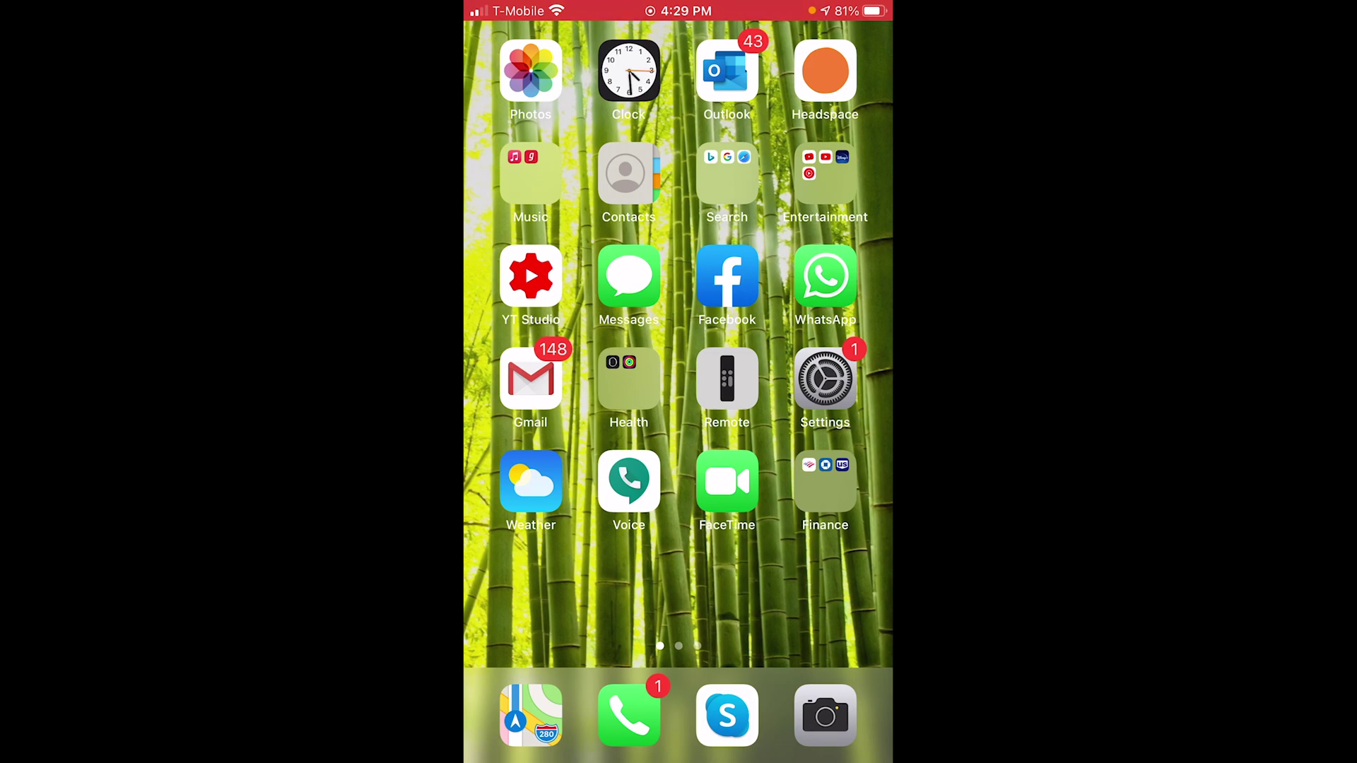
# - On the iPhone, go to WhatsApp Settings > WhatsApp Web/Desktop to scan the browser's QR code
pyautogui.click(825, 277)
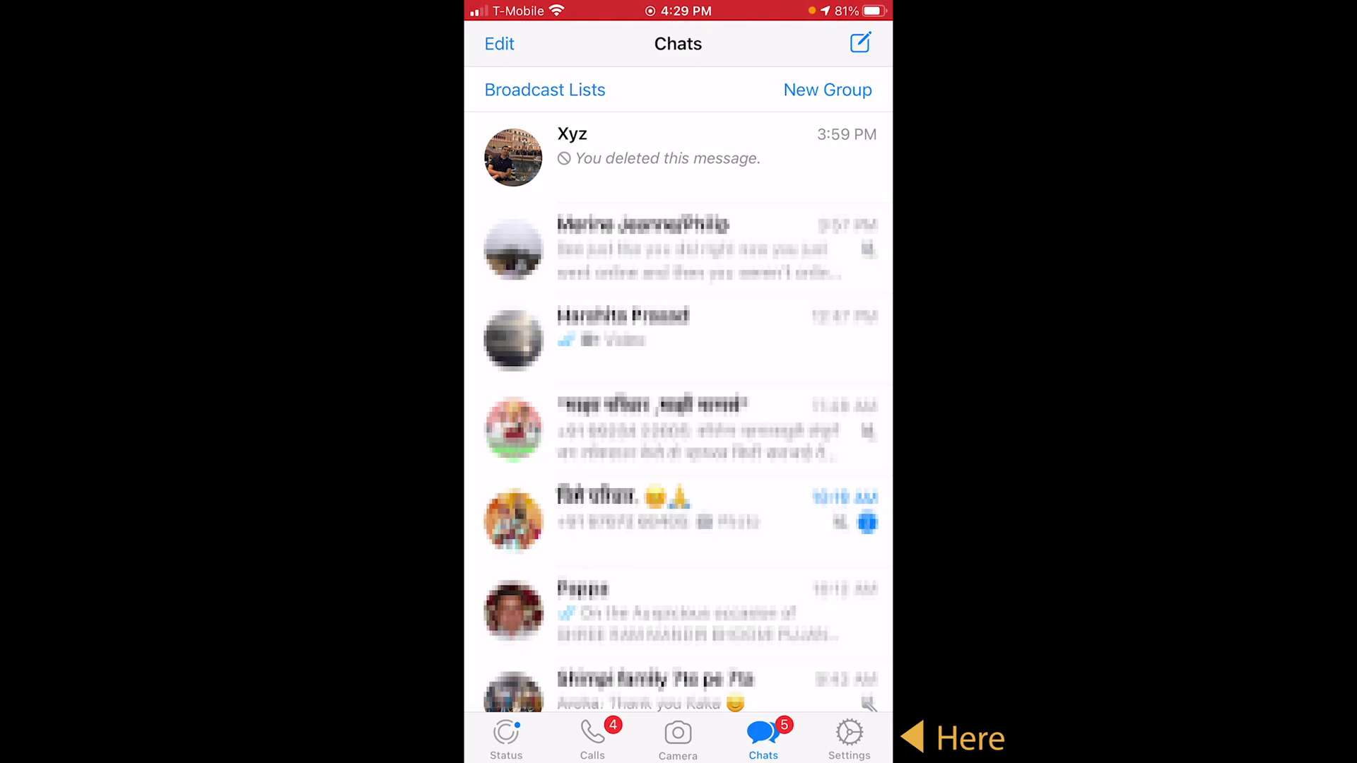
pyautogui.click(849, 739)
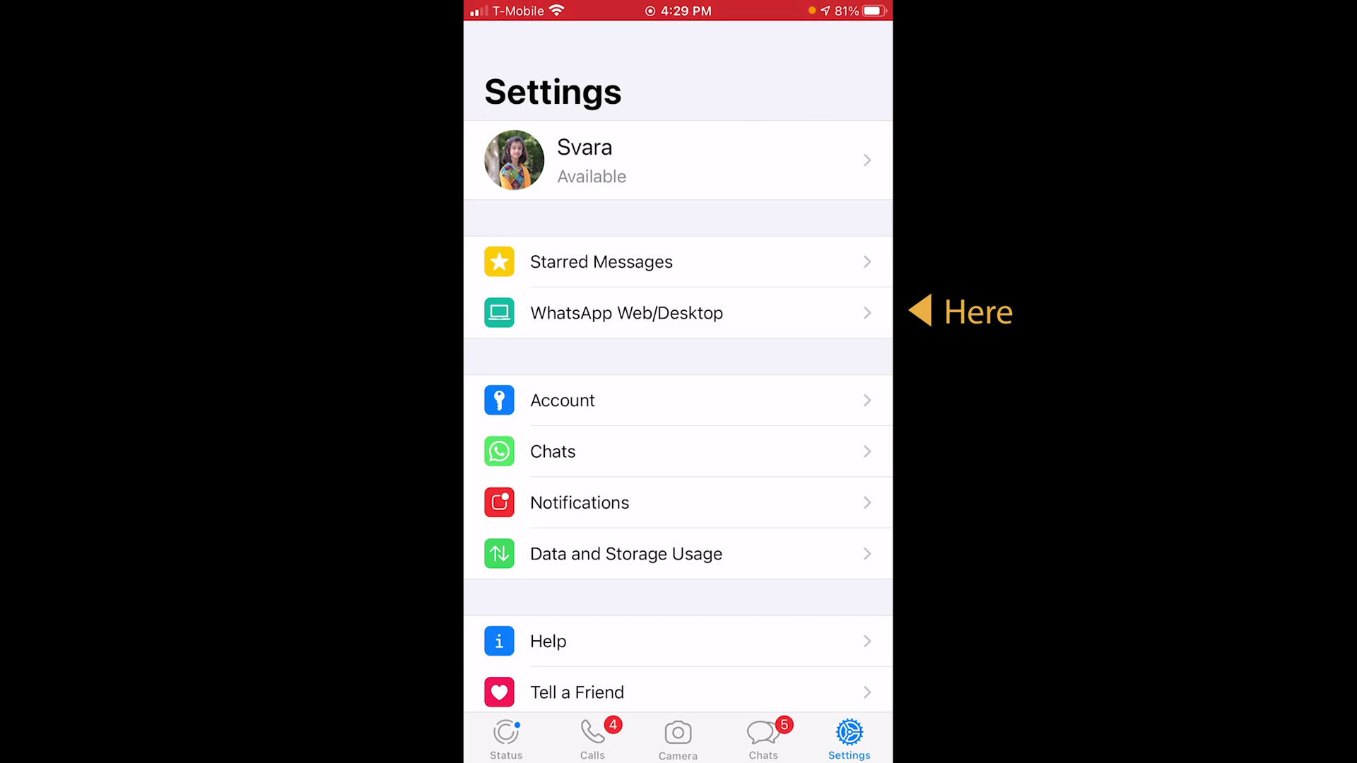
pyautogui.click(627, 313)
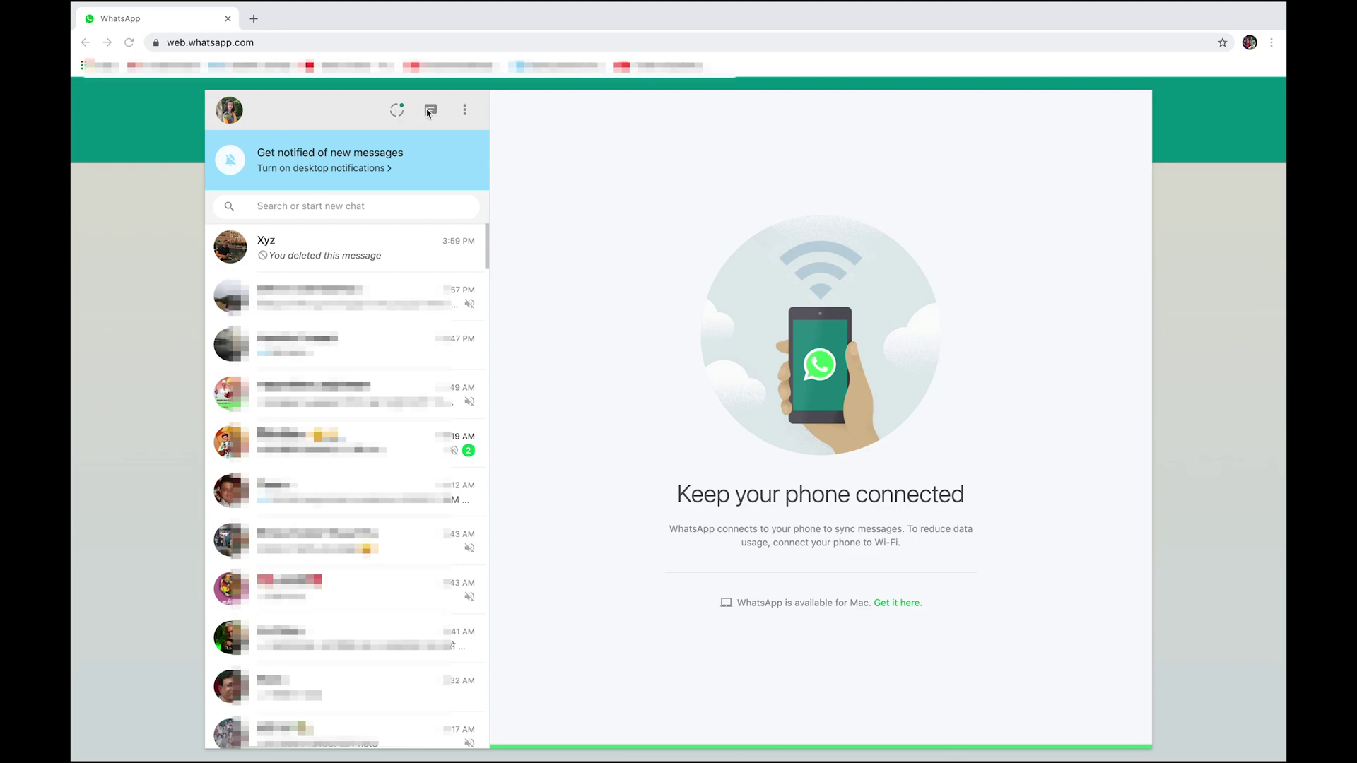
pyautogui.click(465, 111)
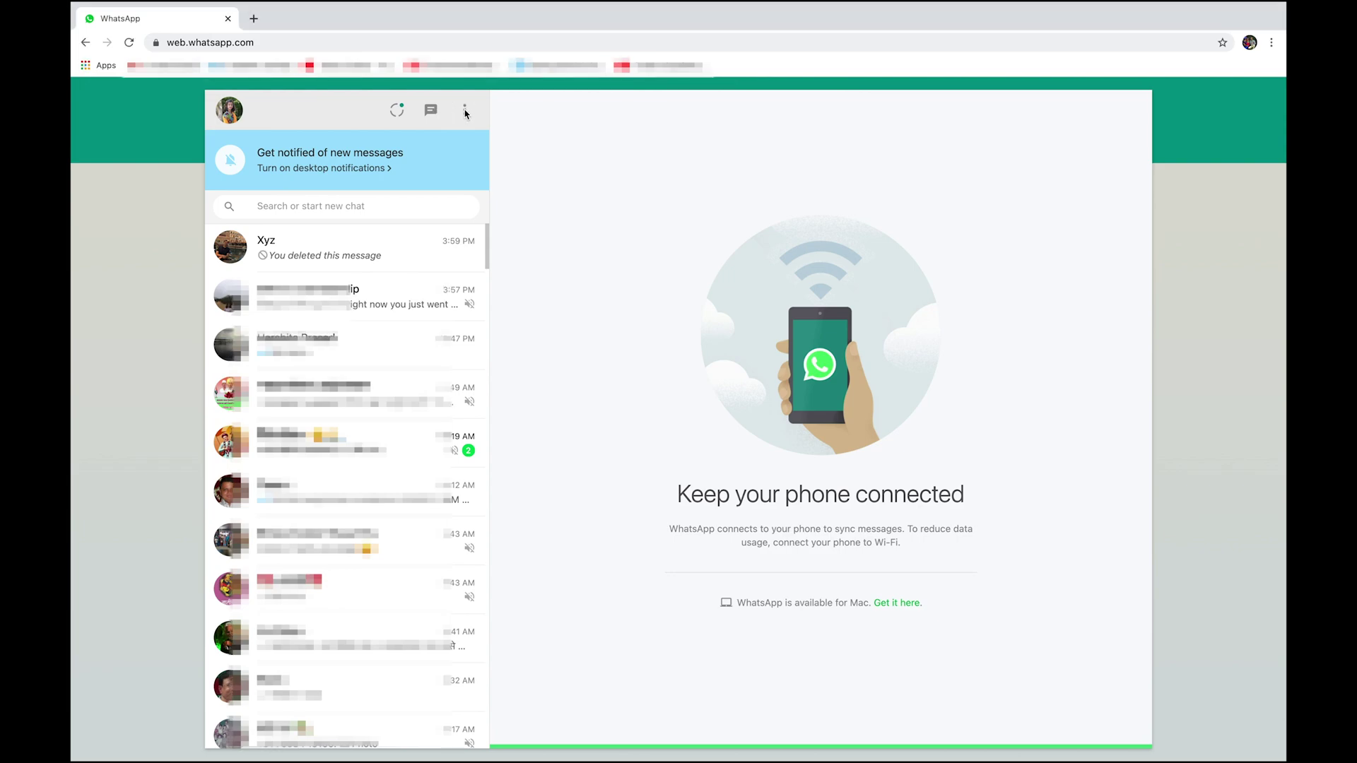
pyautogui.click(465, 111)
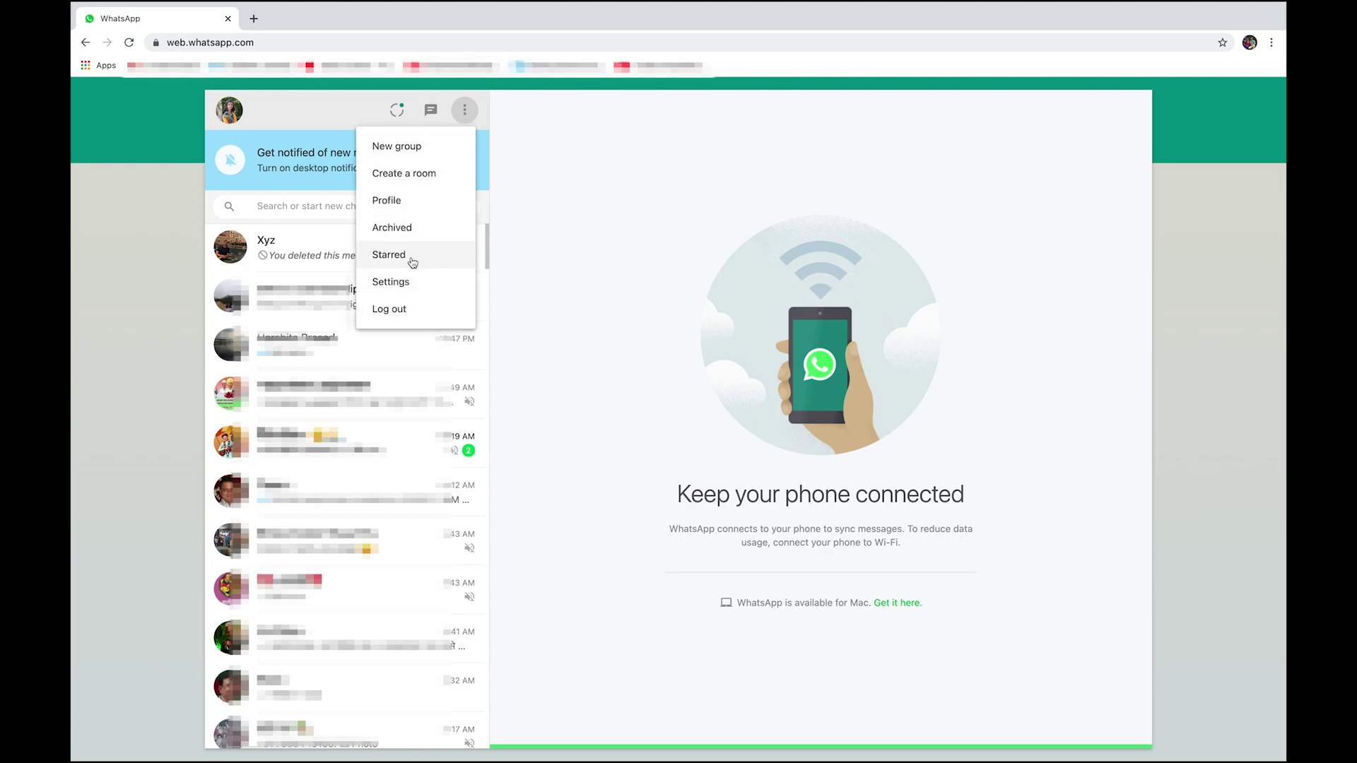
pyautogui.click(564, 143)
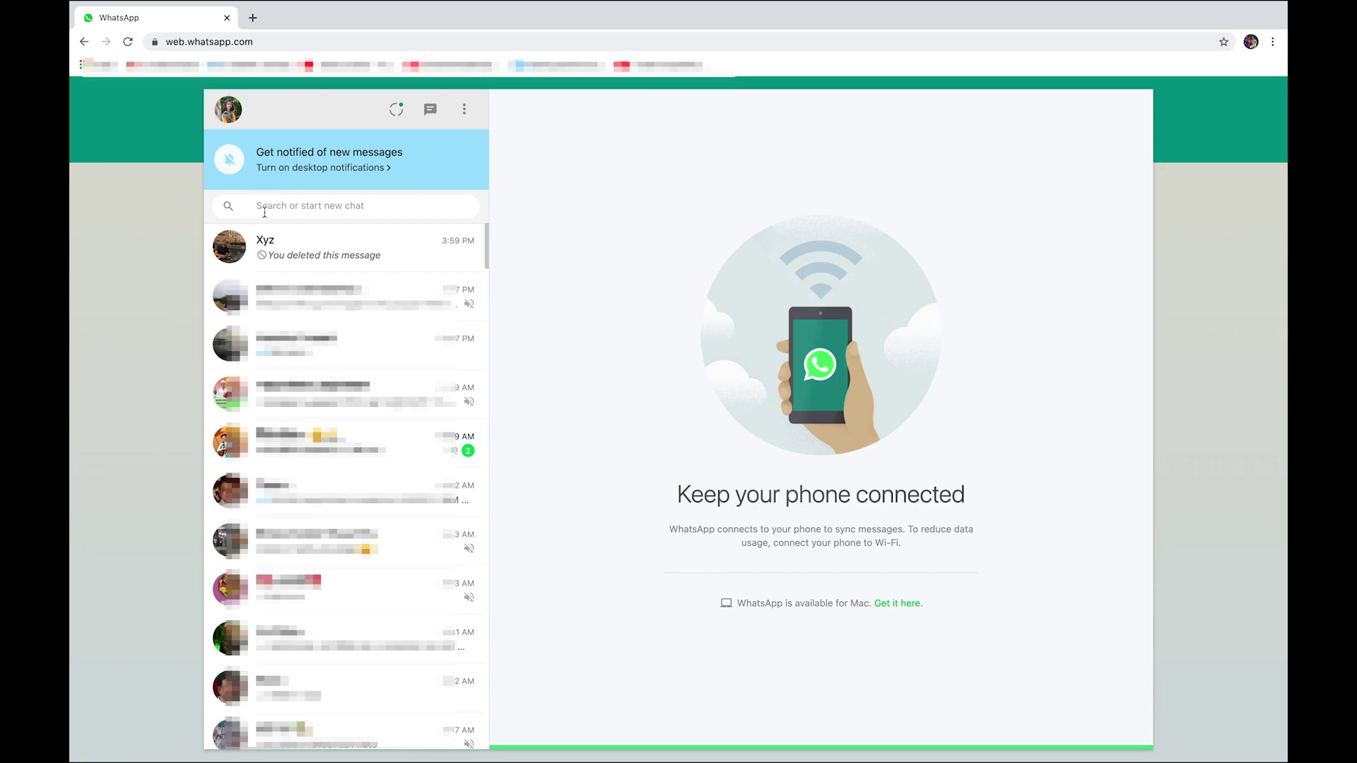
# - Search the chats for 'xyz' and open the Xyz conversation
pyautogui.click(357, 209)
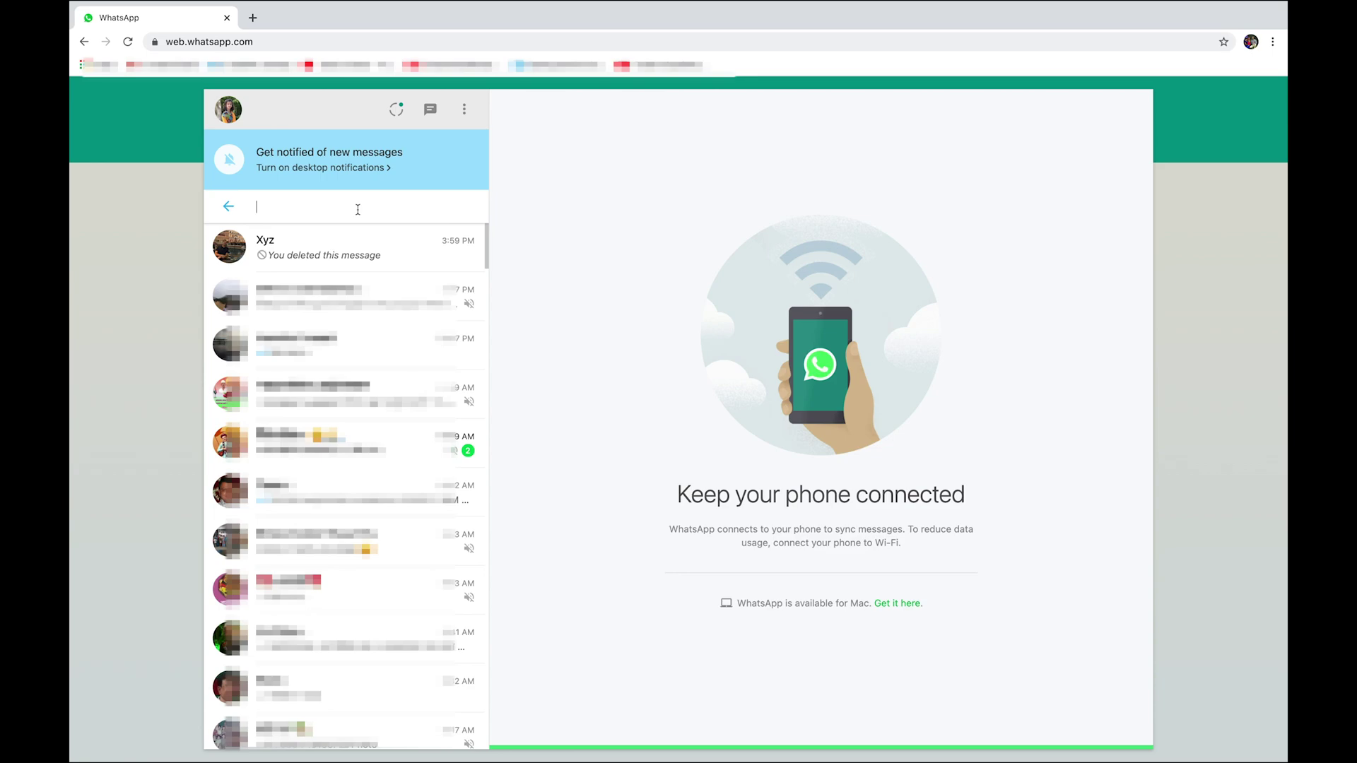
pyautogui.write('xyz')
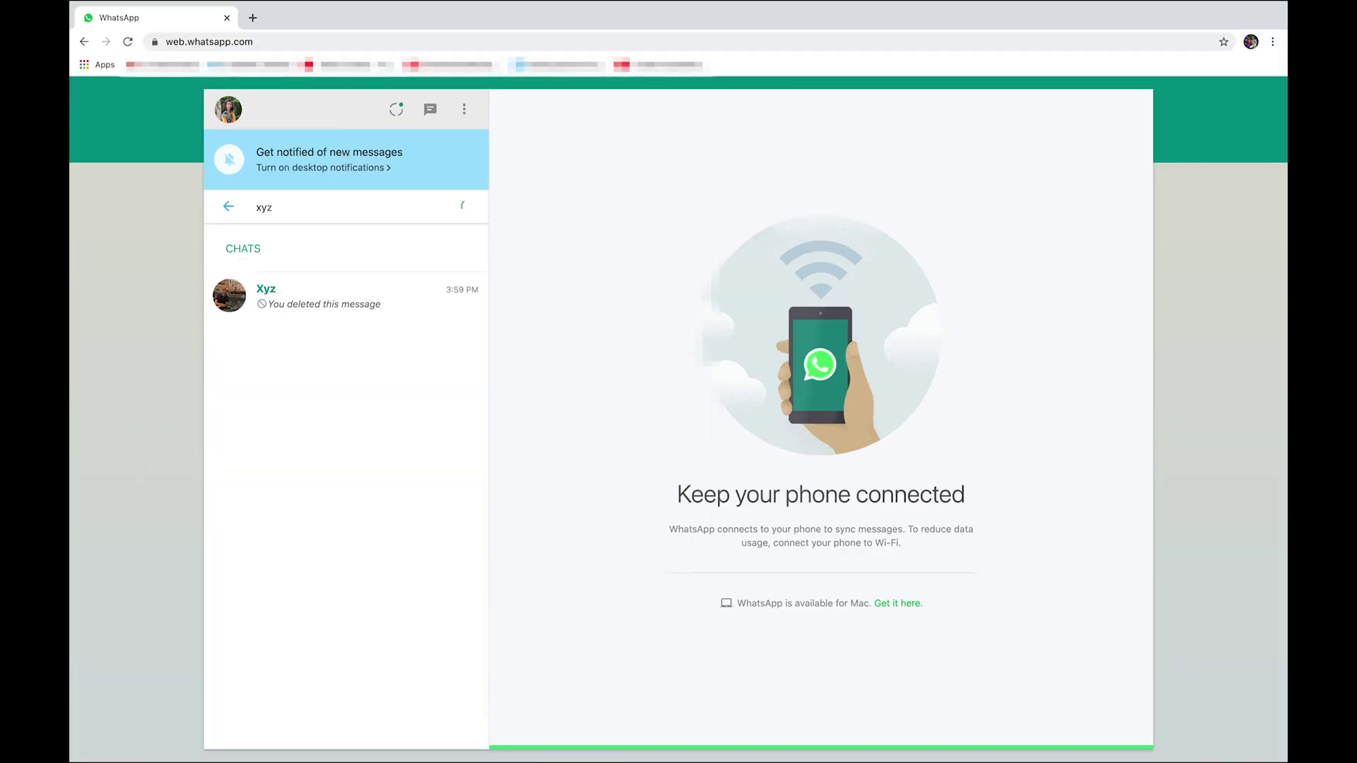
pyautogui.click(337, 306)
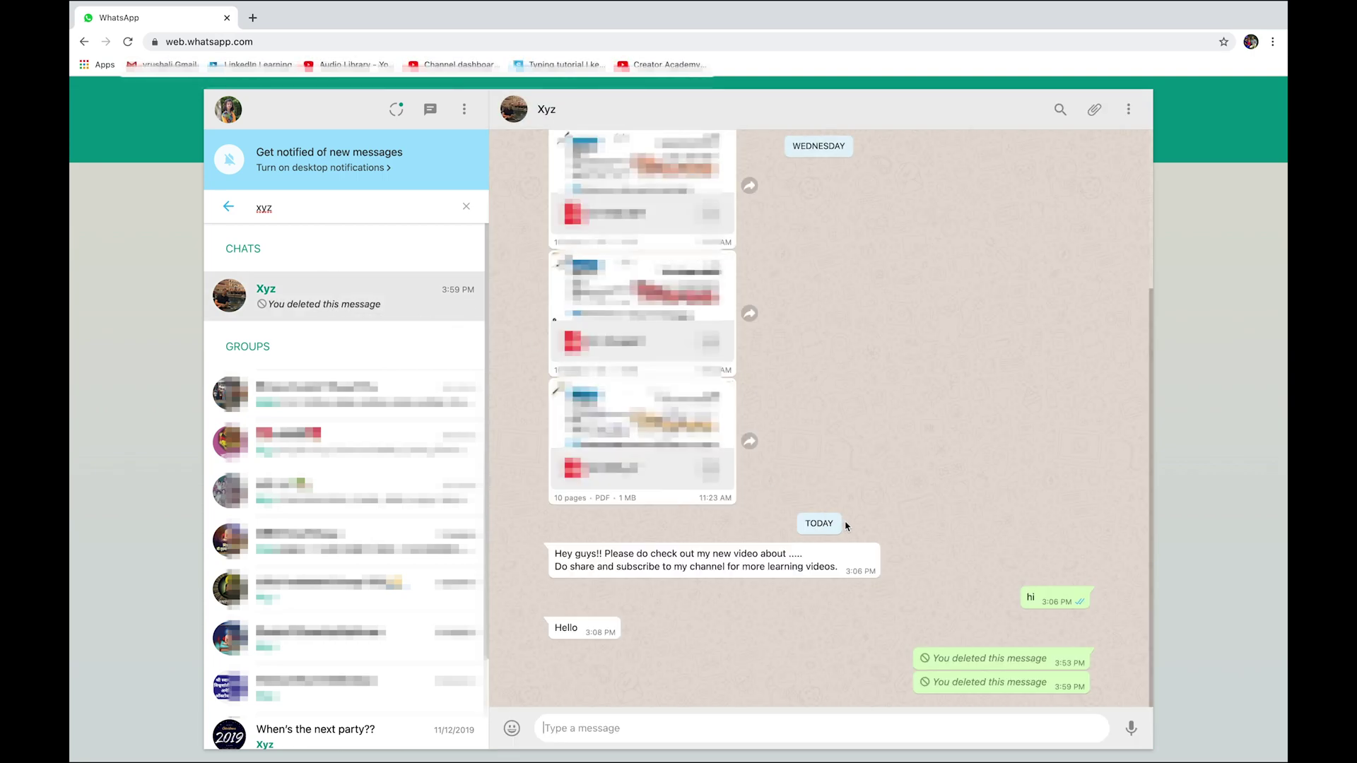
# - Clear the 'xyz' text from the chat search box
pyautogui.click(287, 208)
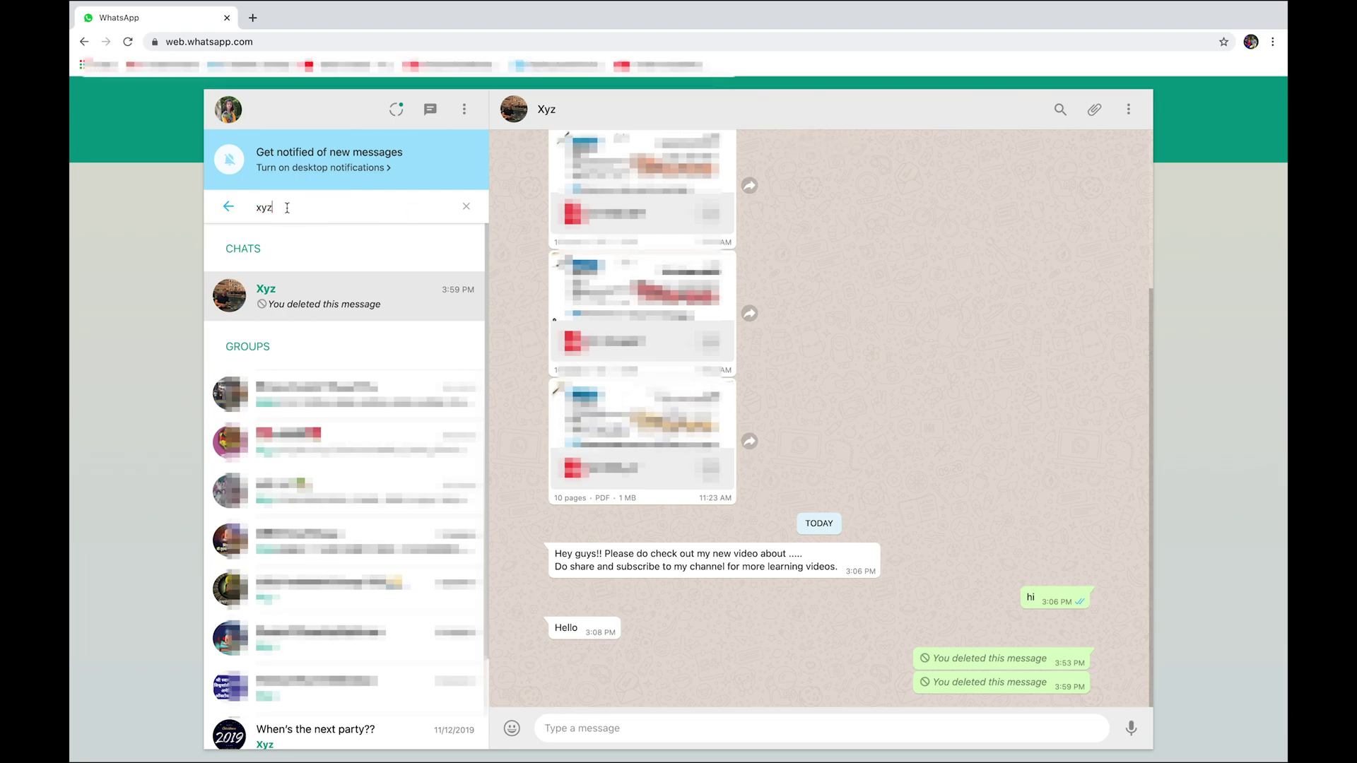
pyautogui.hotkey('ctrl', 'a')
pyautogui.press('BackSpace')
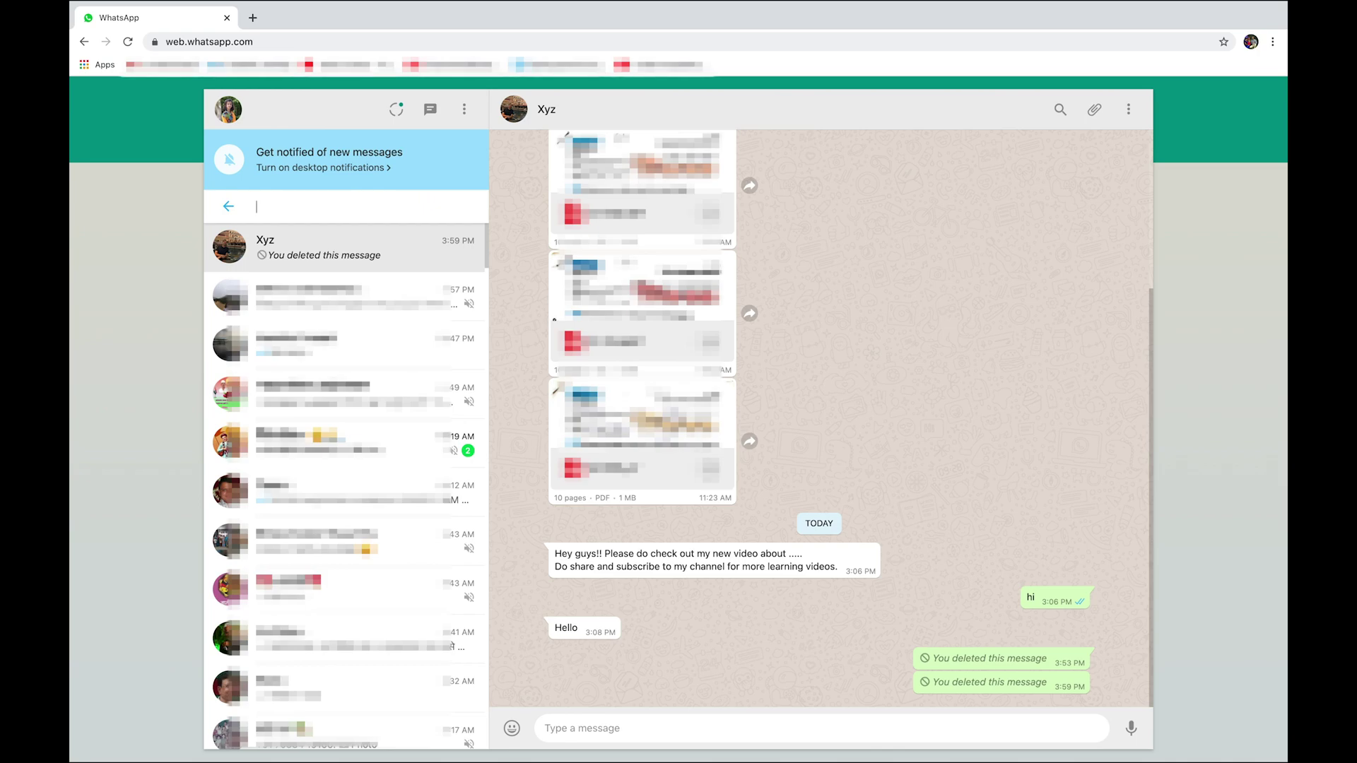
pyautogui.write('subr')
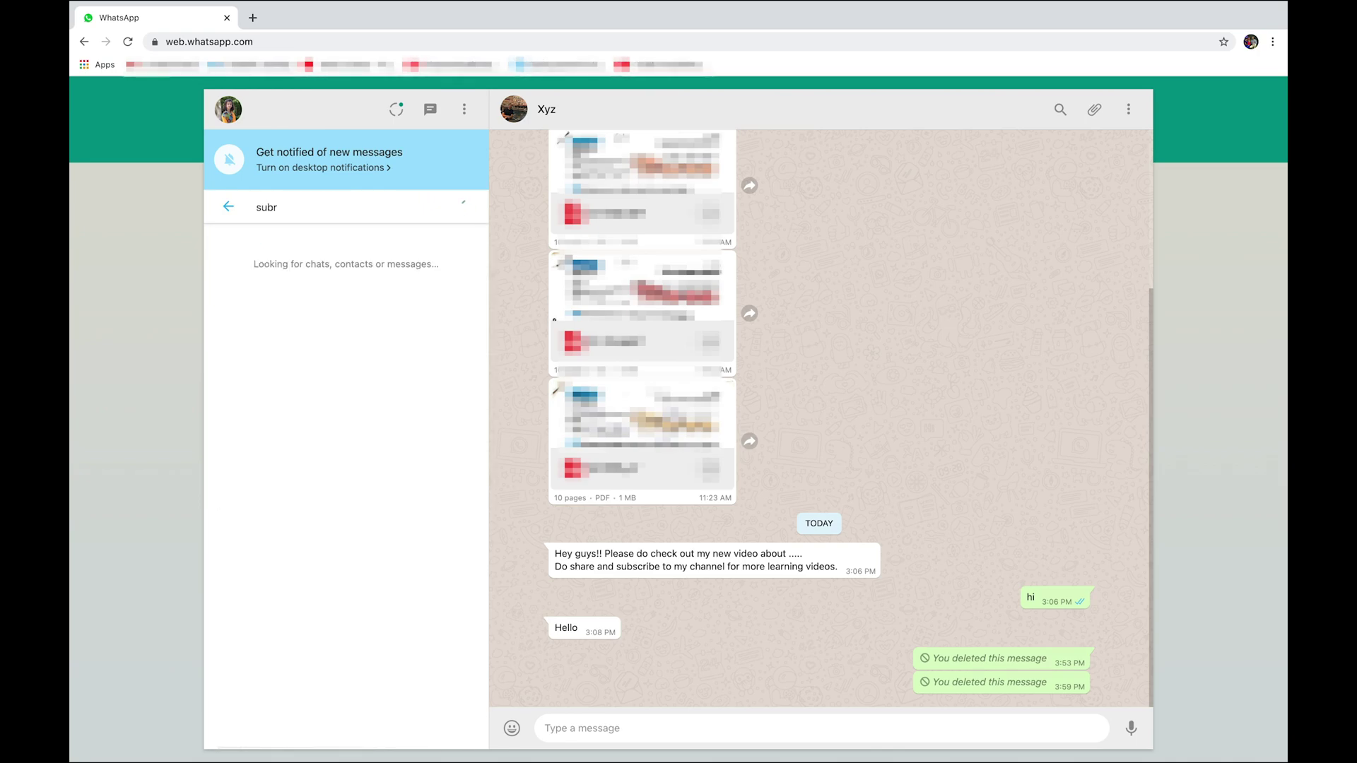
pyautogui.press('BackSpace')
pyautogui.write('scrib')
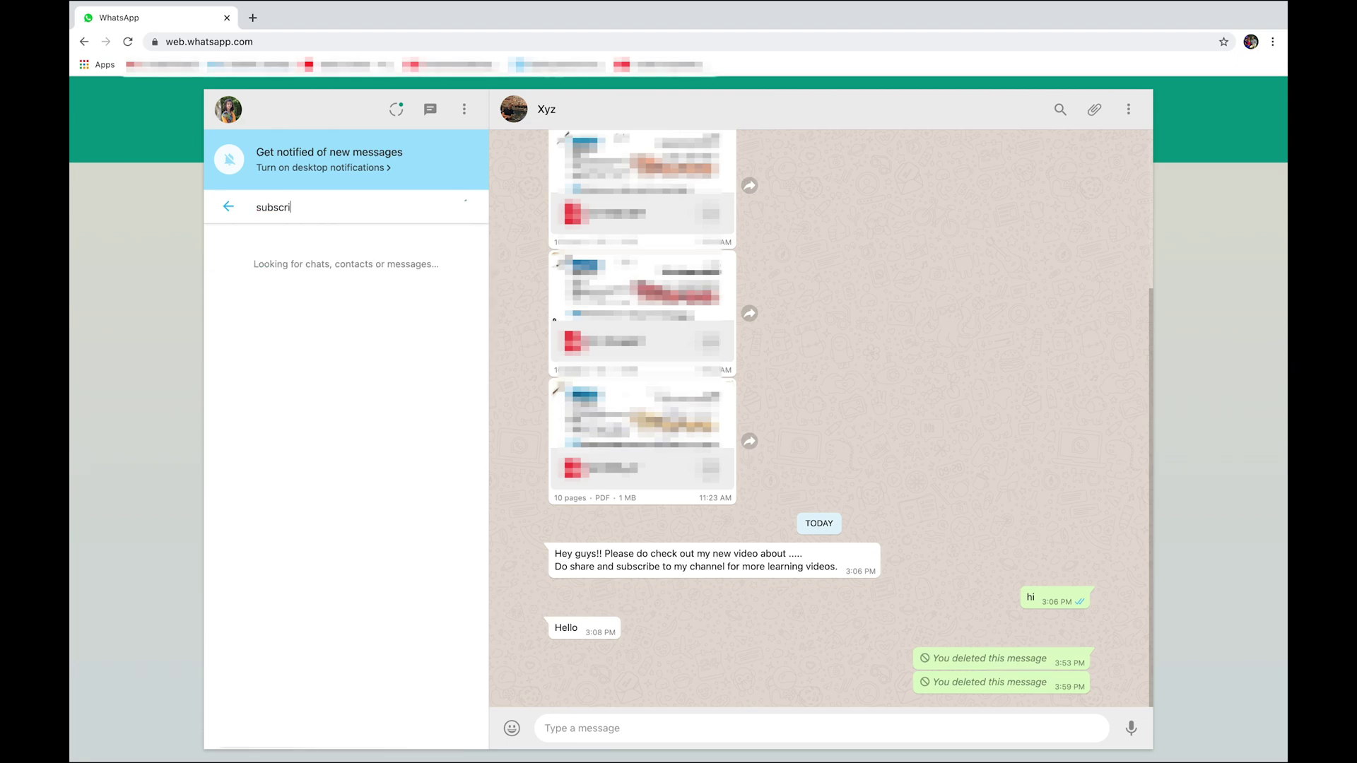
pyautogui.write('er')
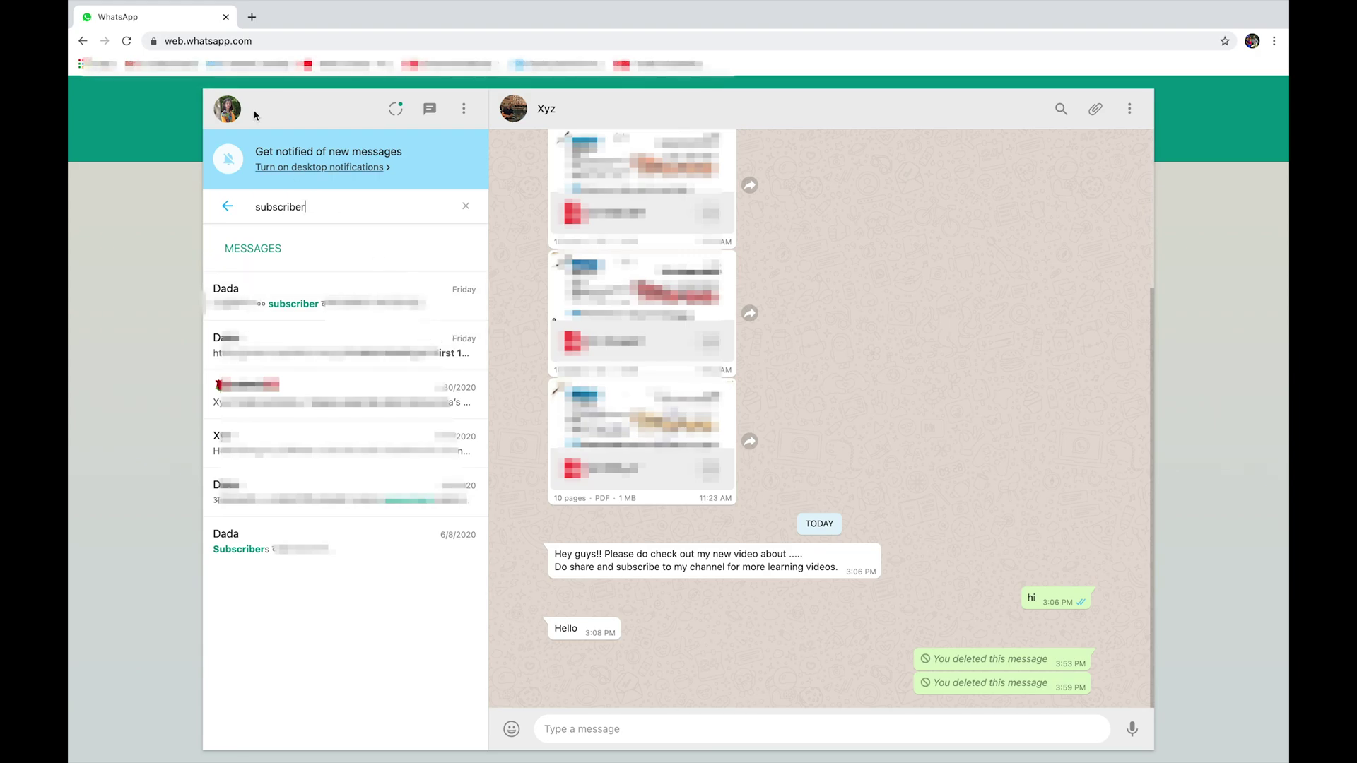
pyautogui.press('BackSpace')
pyautogui.press('BackSpace')
pyautogui.press('BackSpace')
pyautogui.press('BackSpace')
pyautogui.press('BackSpace')
pyautogui.press('BackSpace')
pyautogui.press('BackSpace')
pyautogui.press('BackSpace')
pyautogui.press('BackSpace')
pyautogui.press('BackSpace')
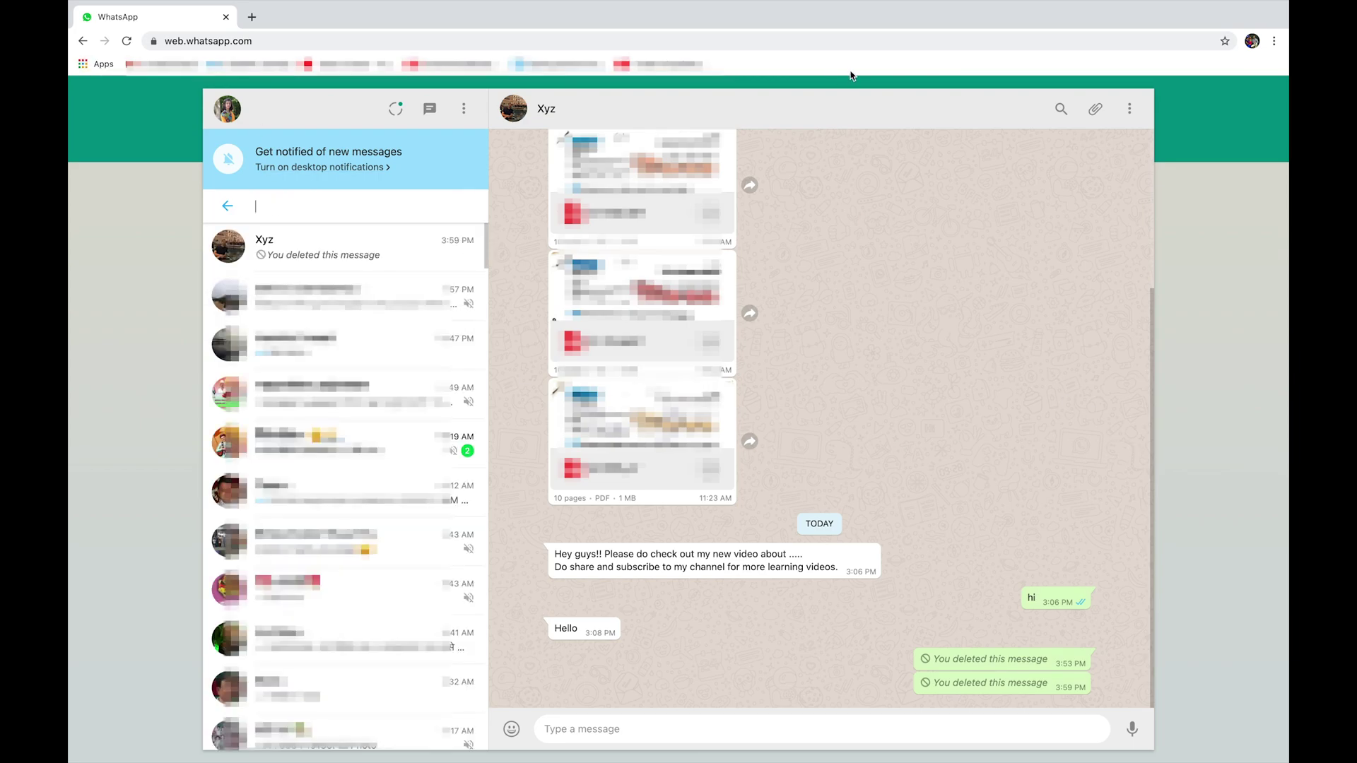
# - From the attach menu, cancel the Document file picker and pick Contact instead
pyautogui.click(1095, 111)
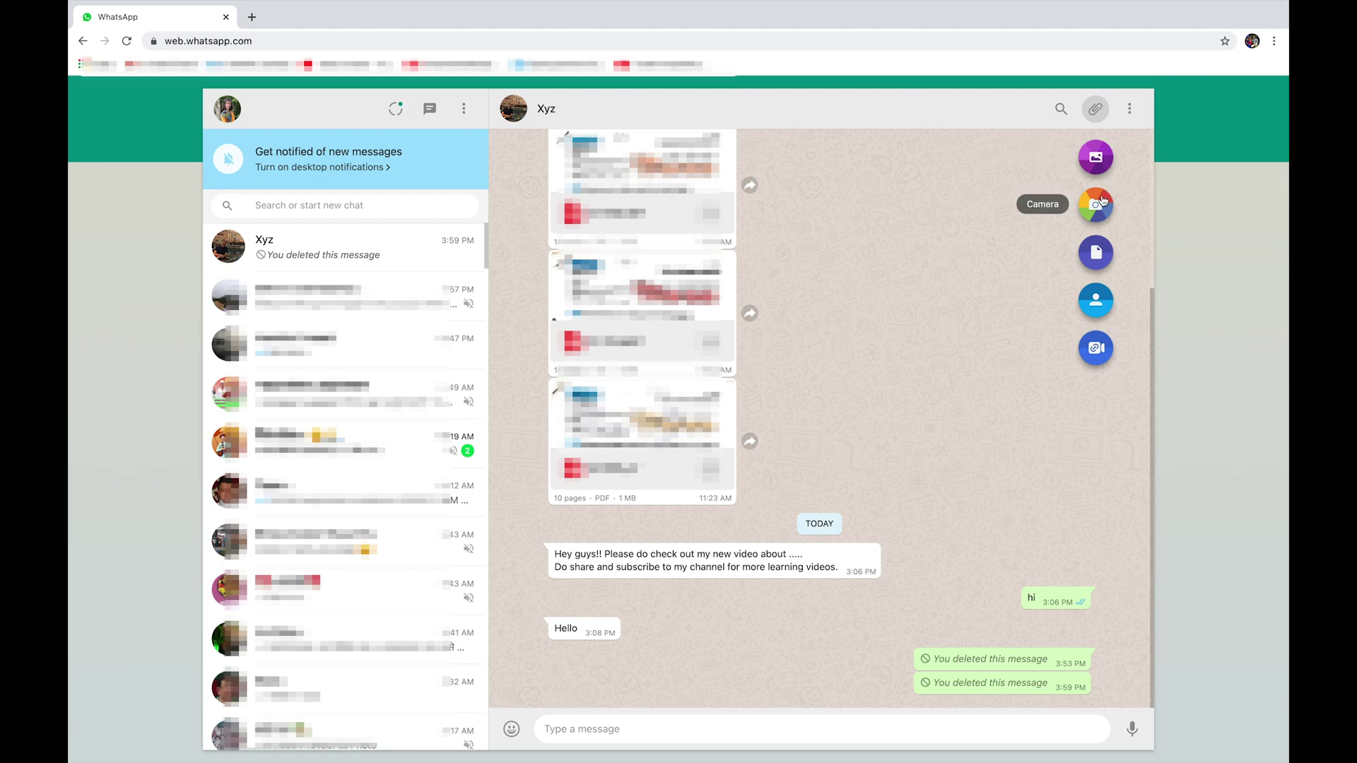
pyautogui.click(1097, 256)
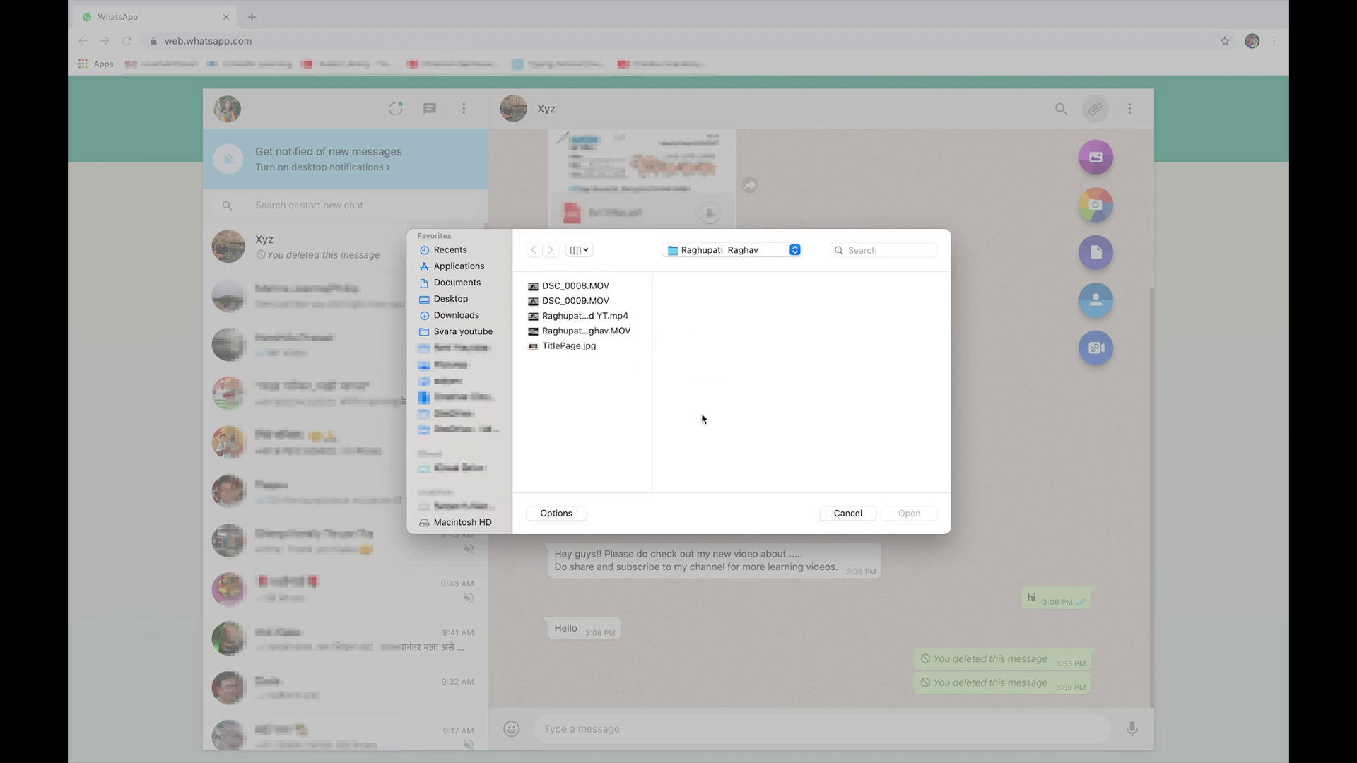
pyautogui.click(847, 514)
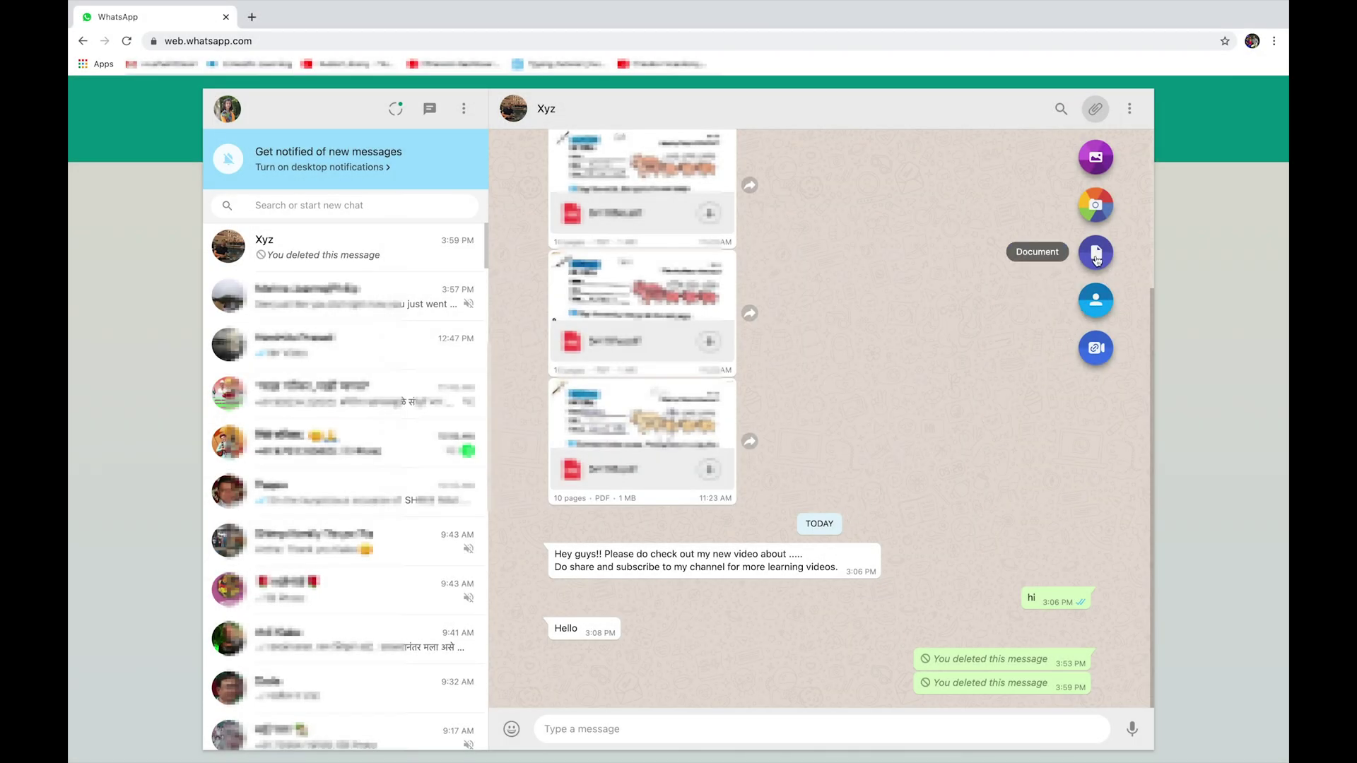
pyautogui.click(1094, 308)
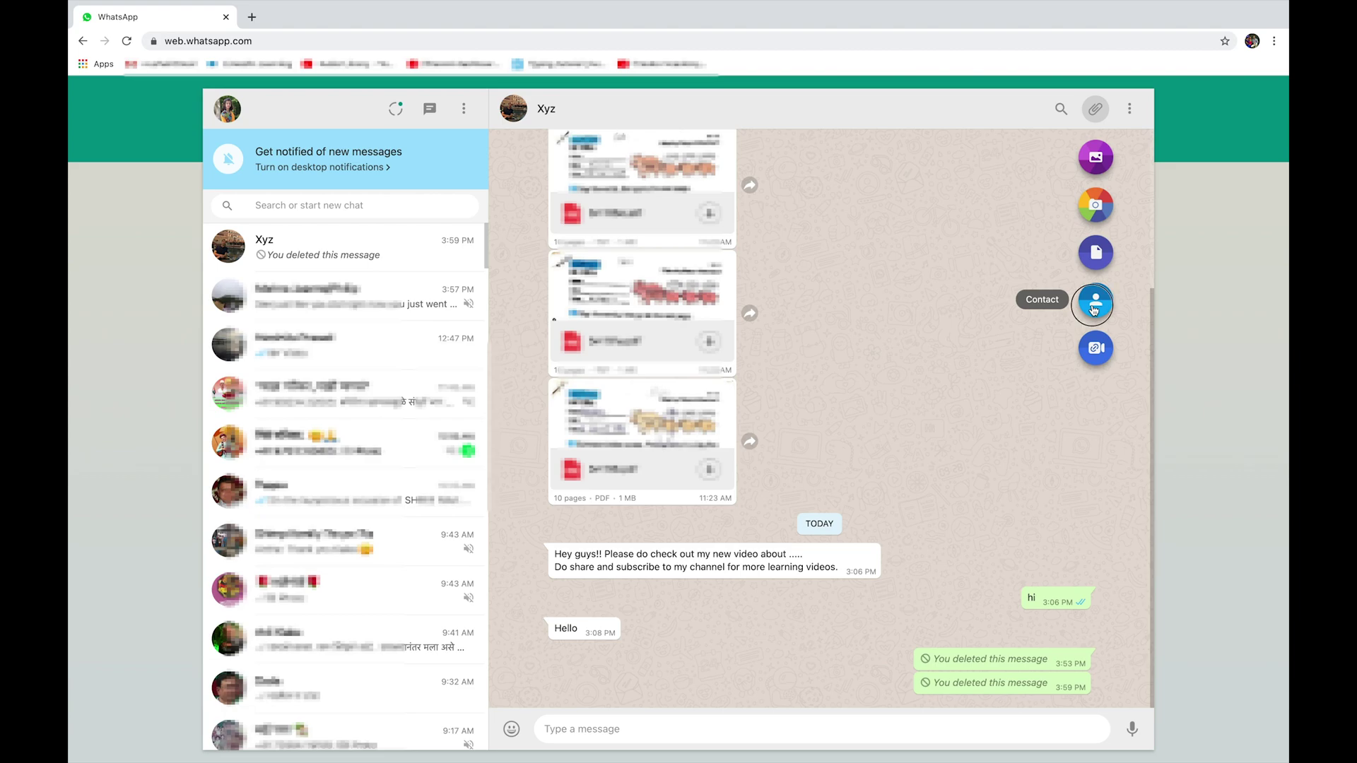
# - Search 'xyz' in the contact list, select Xyz, and send the contact card
pyautogui.scroll(-2, 622, 515)
pyautogui.scroll(2, 622, 516)
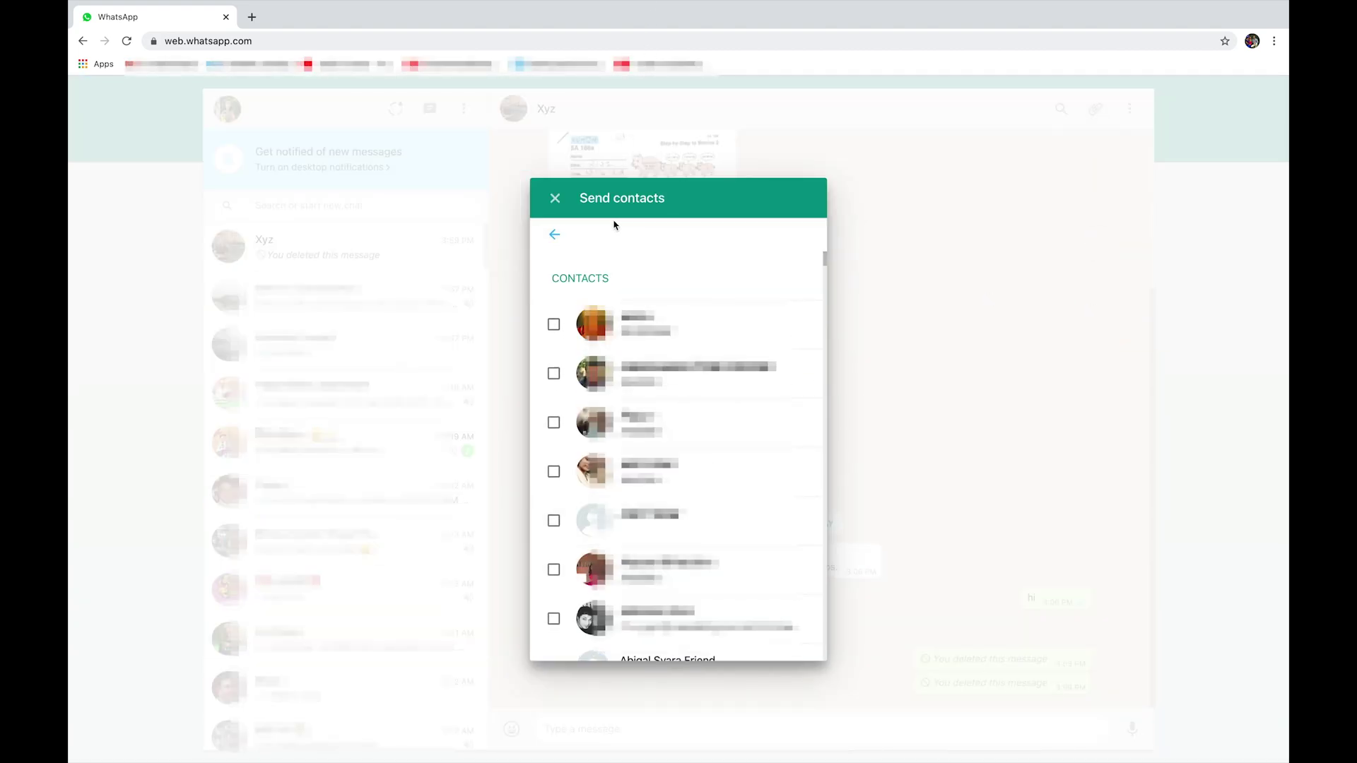
pyautogui.write('xyz')
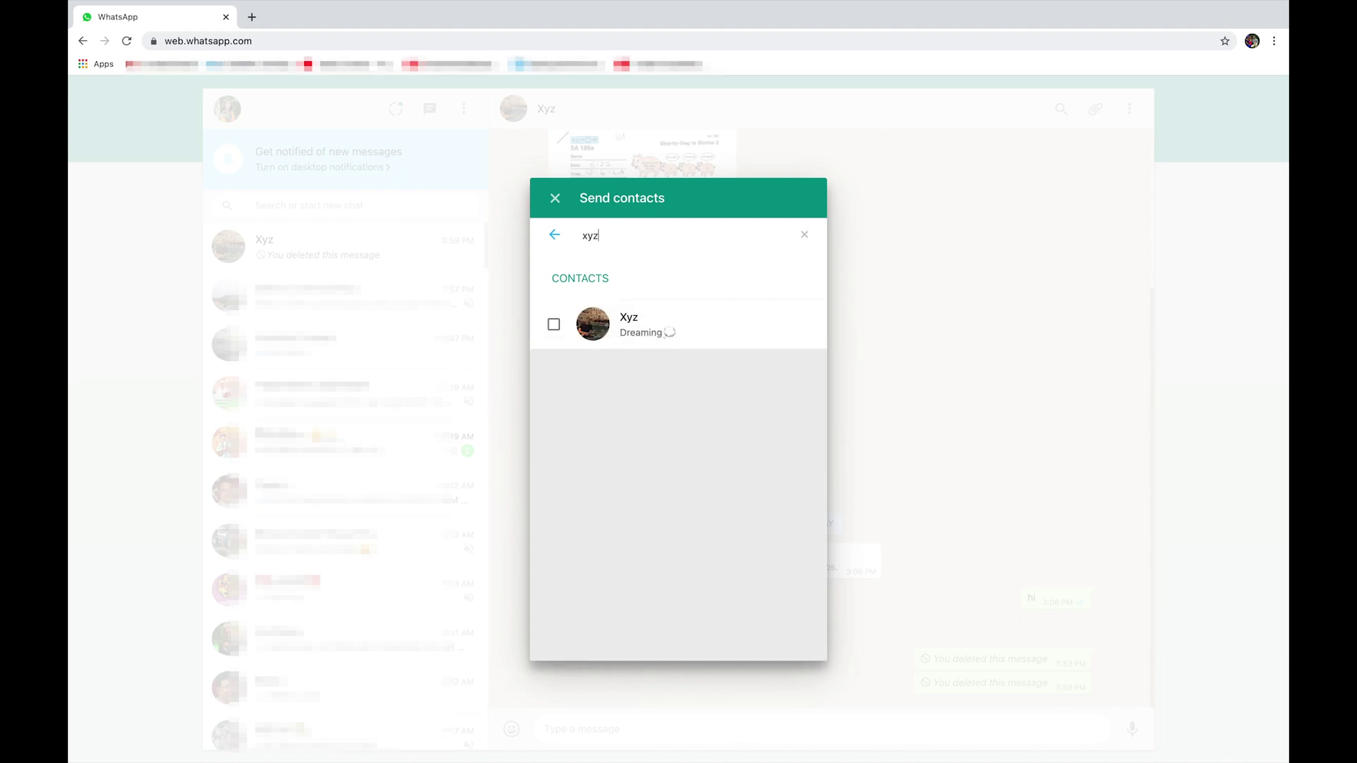
pyautogui.click(615, 324)
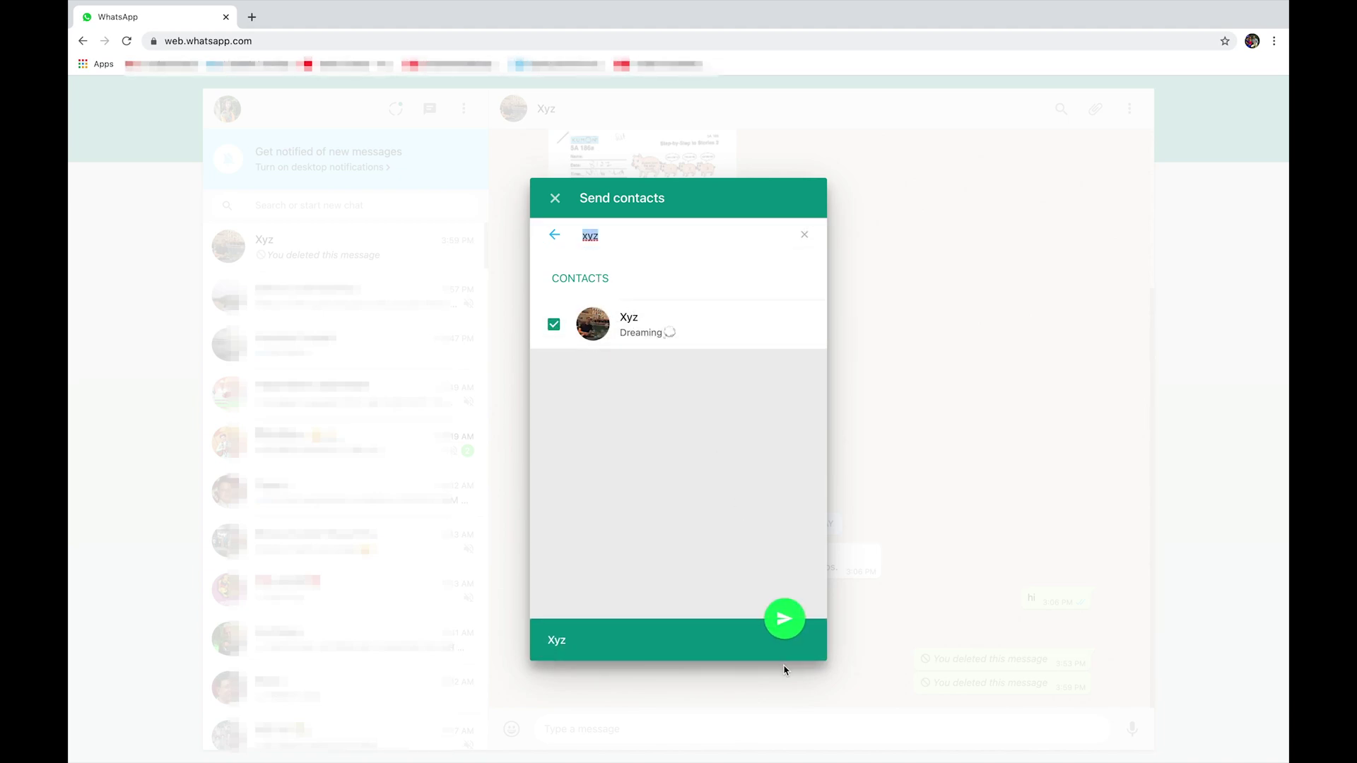
pyautogui.click(783, 616)
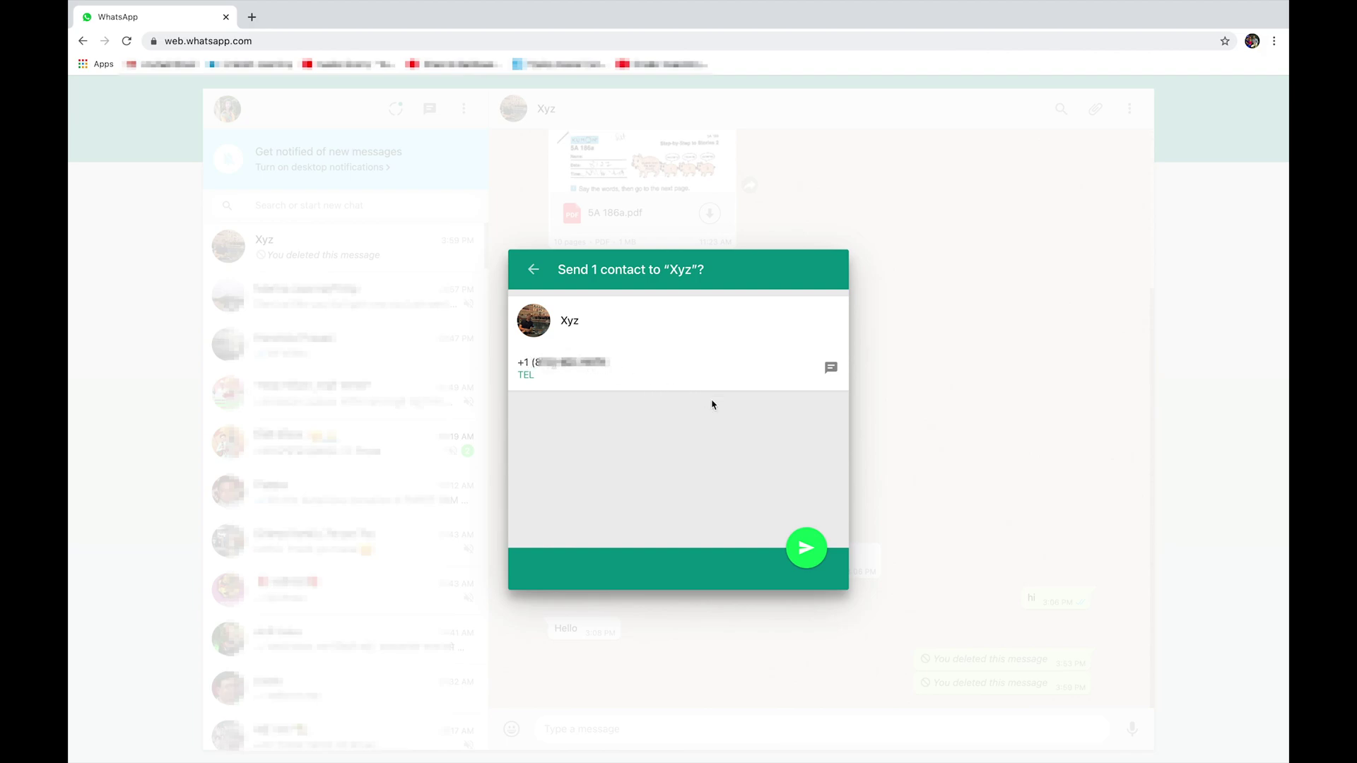
pyautogui.click(808, 549)
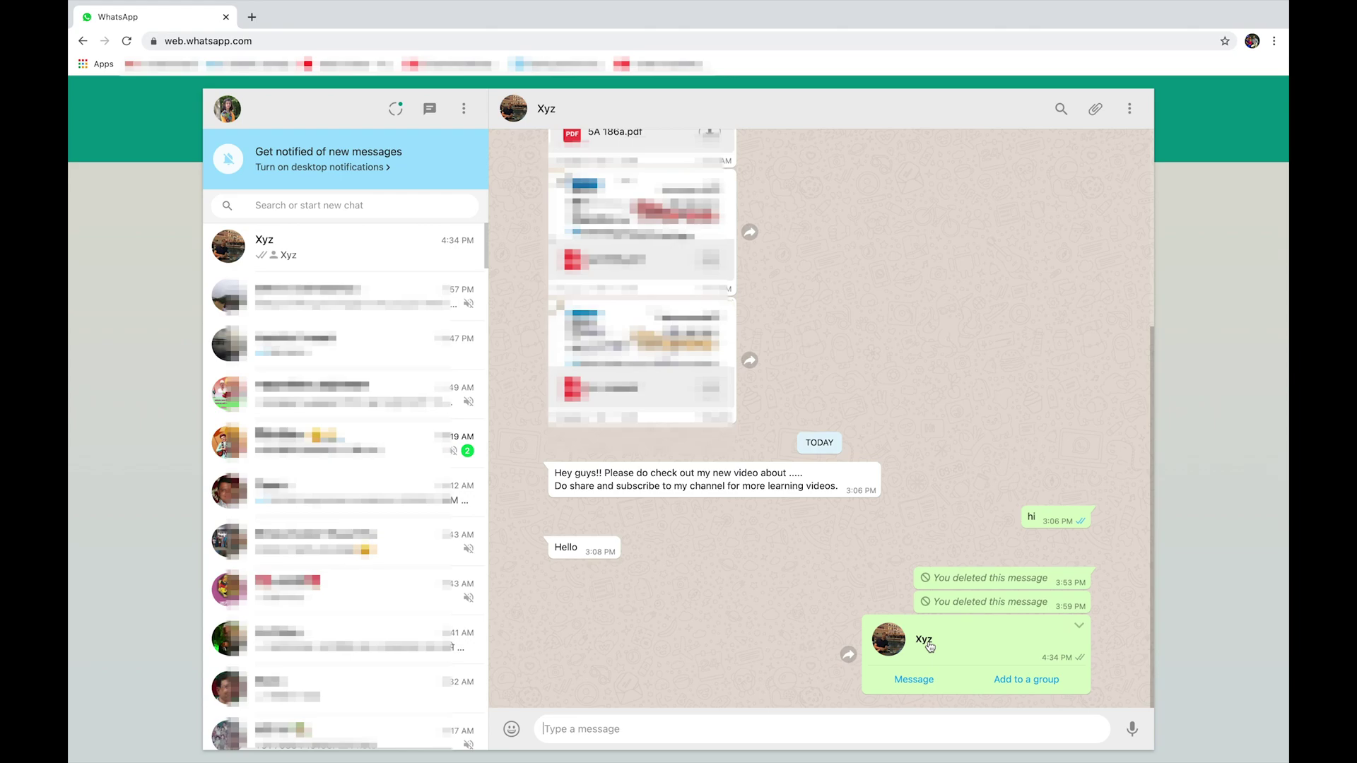
pyautogui.click(930, 647)
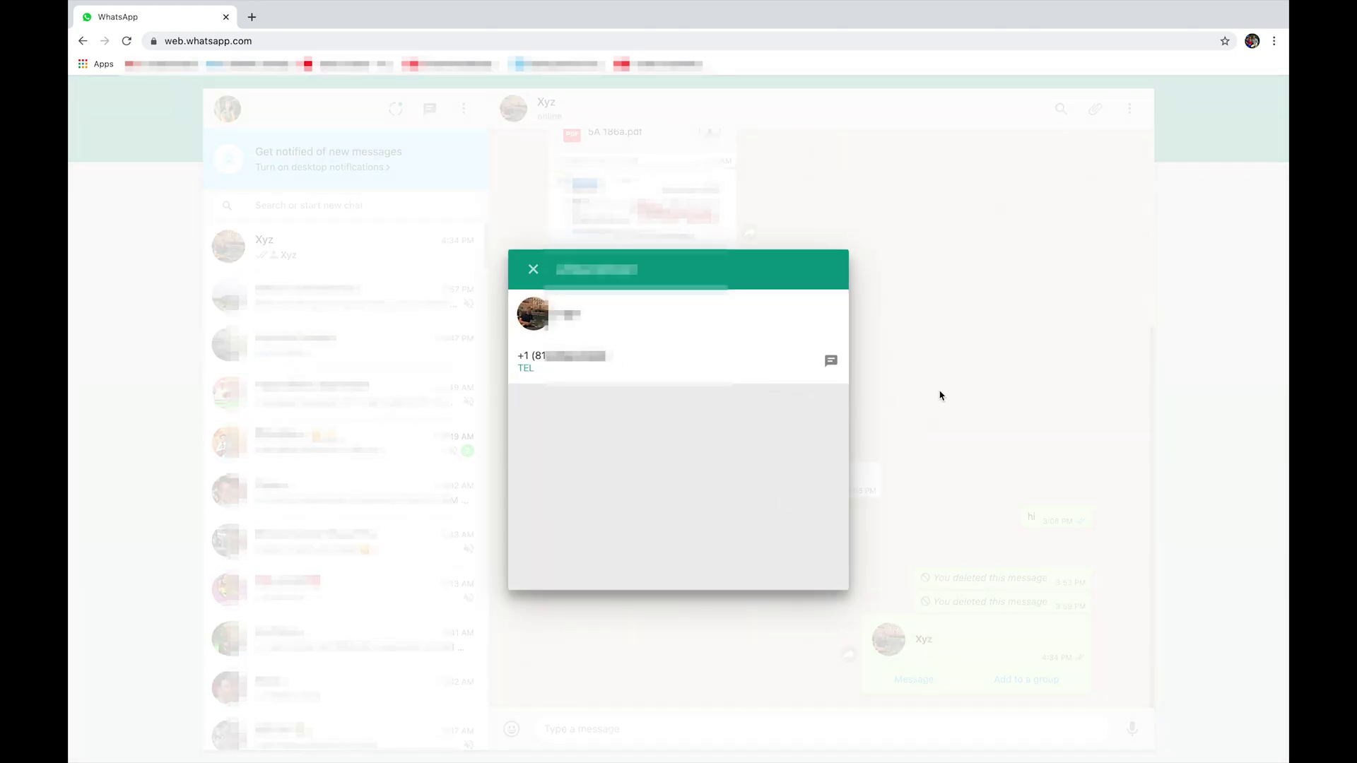
pyautogui.click(533, 269)
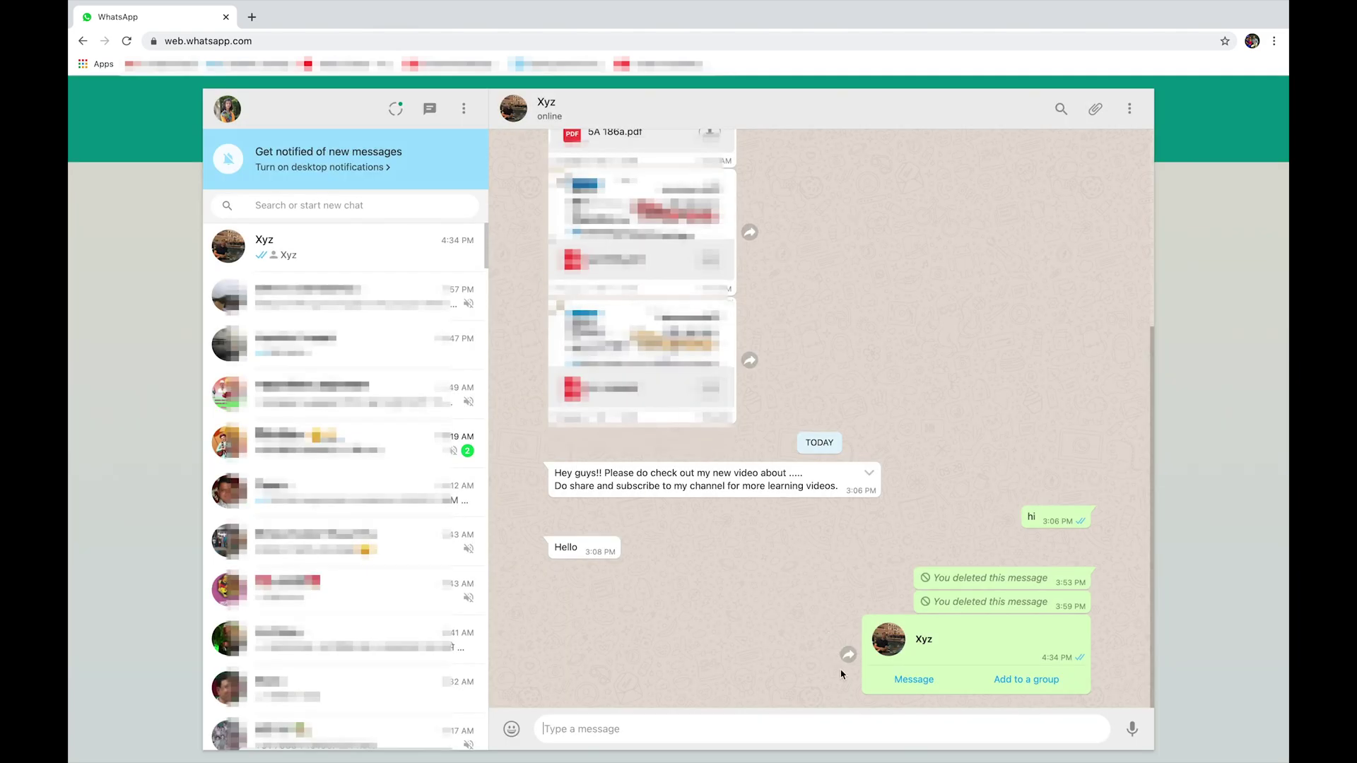